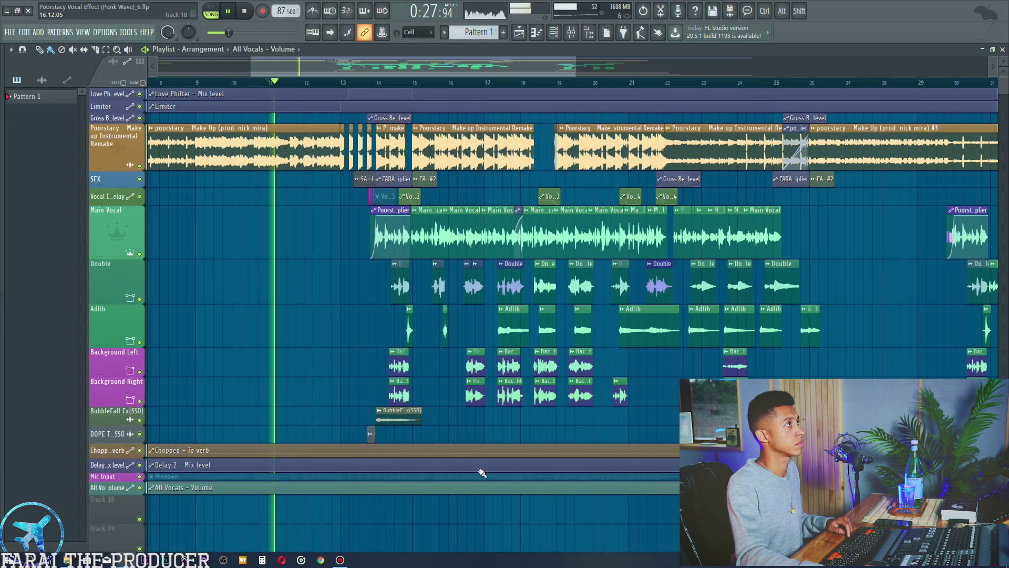
{"action": "left_click_drag", "start_coordinate": [512, 67], "coordinate": [526, 68]}
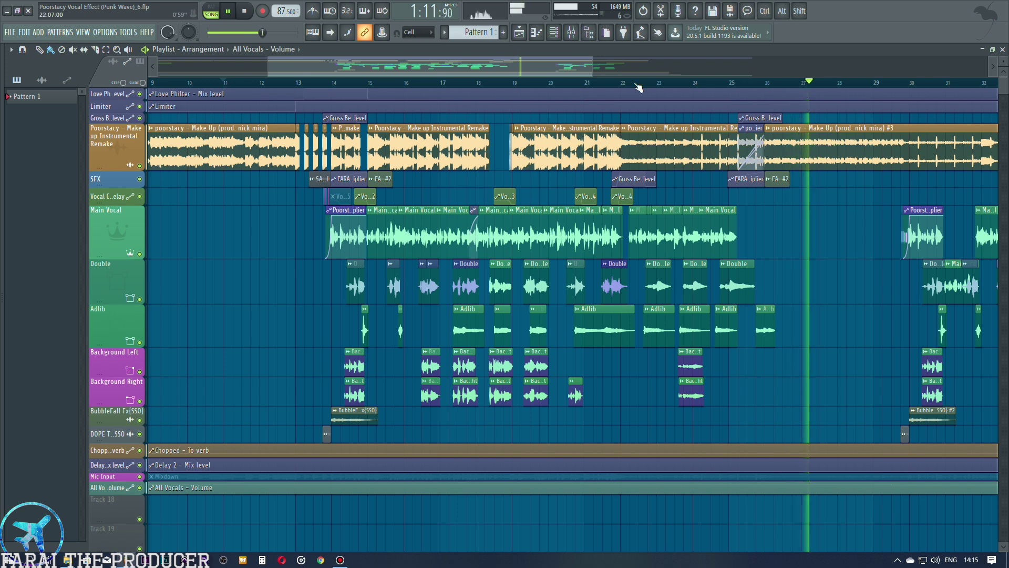
{"action": "scroll", "coordinate": [626, 68], "scroll_direction": "down", "scroll_amount": 4}
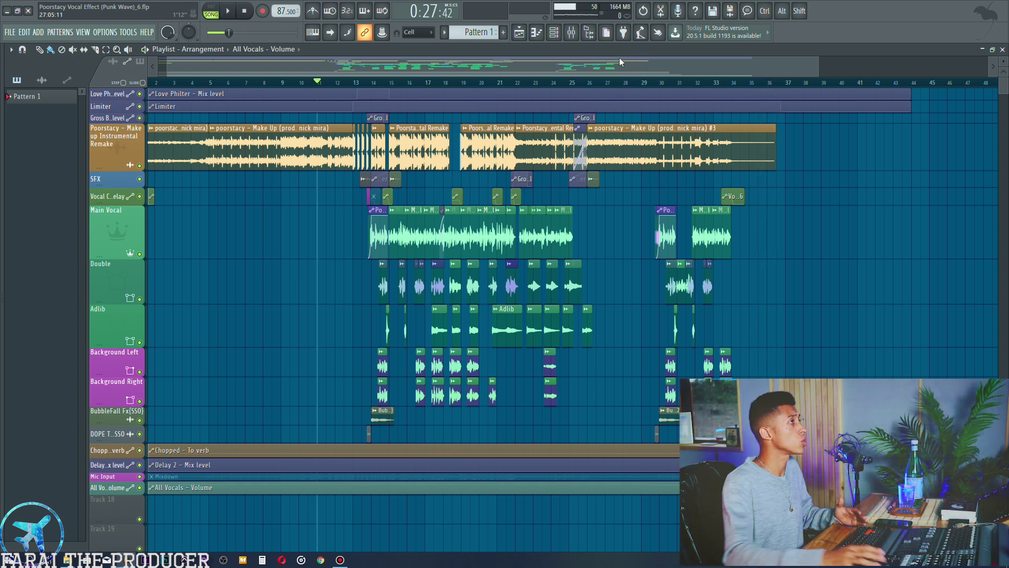
{"action": "scroll", "coordinate": [394, 91], "scroll_direction": "up", "scroll_amount": 4}
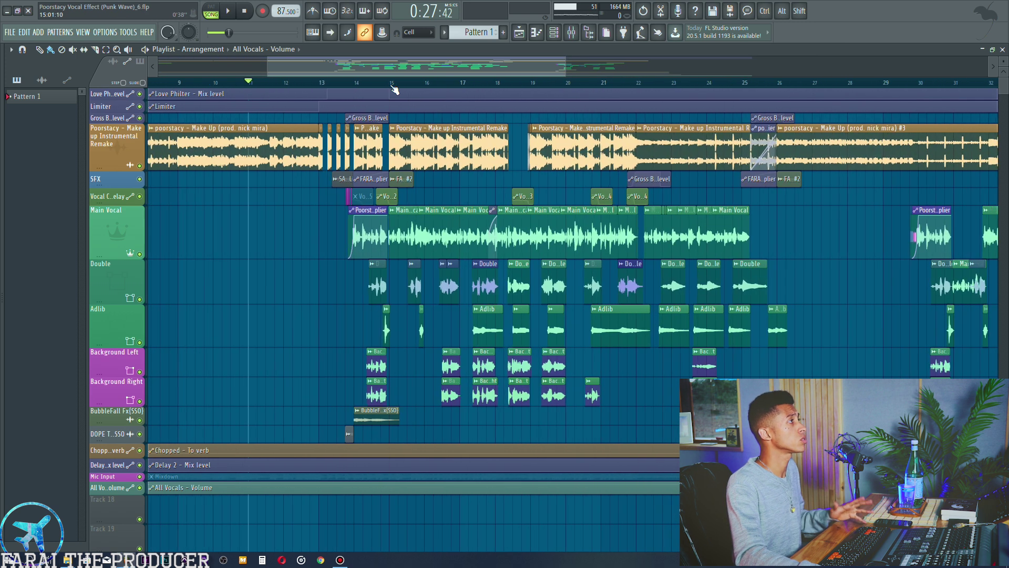
Step: Examine the Main Vocal track's clips across the verse in the playlist and clear any clip selection
{"action": "left_click", "coordinate": [145, 236]}
{"action": "left_click", "coordinate": [251, 262]}
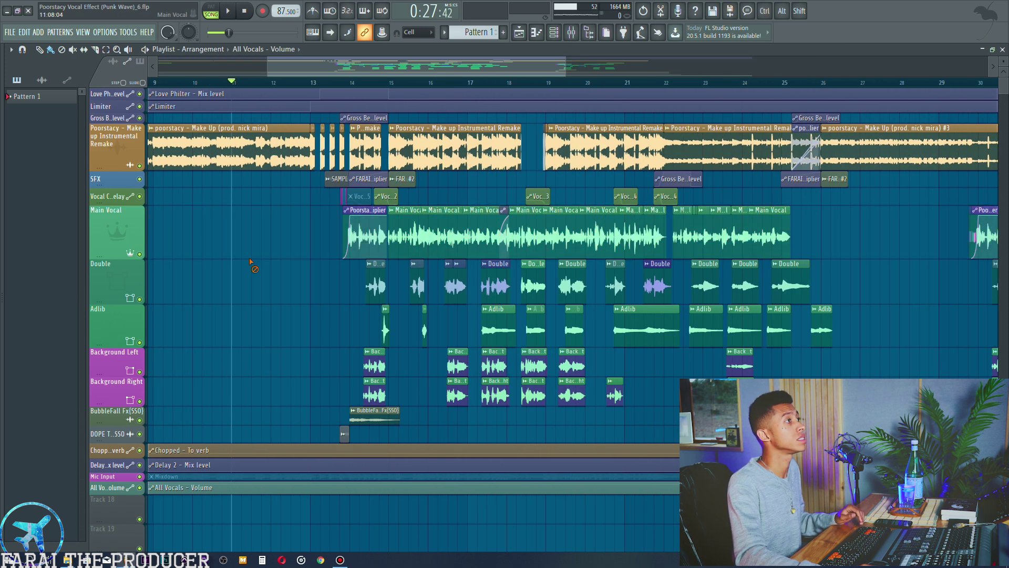
{"action": "left_click_drag", "start_coordinate": [328, 238], "coordinate": [843, 256]}
{"action": "left_click", "coordinate": [842, 256], "text": "ctrl"}
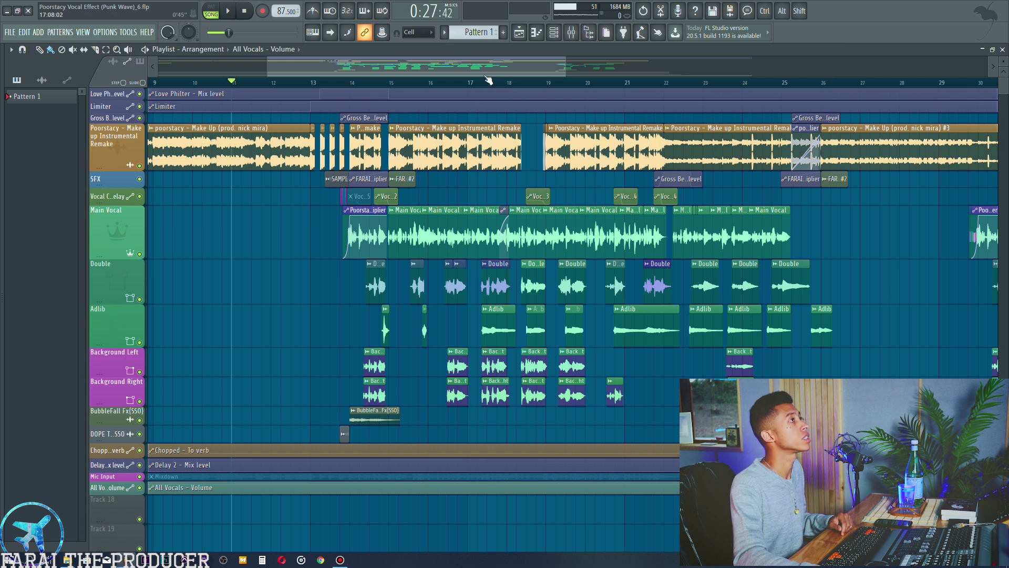
{"action": "scroll", "coordinate": [494, 69], "scroll_direction": "right", "scroll_amount": 2}
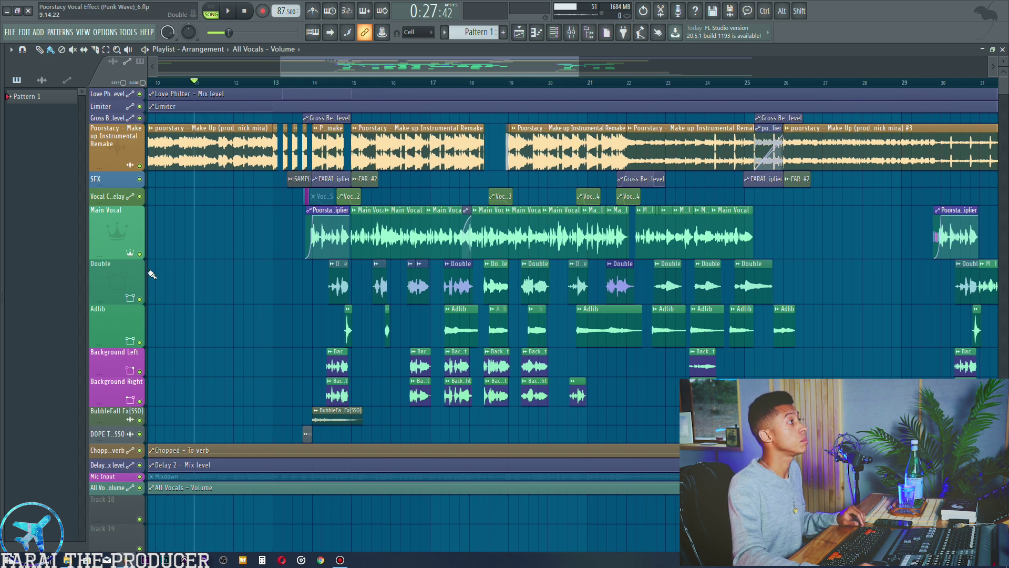
Step: Select the clips of the Main Vocal, Double, Adlib, Background Left and Background Right tracks one after another, leaving nothing selected
{"action": "left_click", "coordinate": [126, 283], "text": "ctrl"}
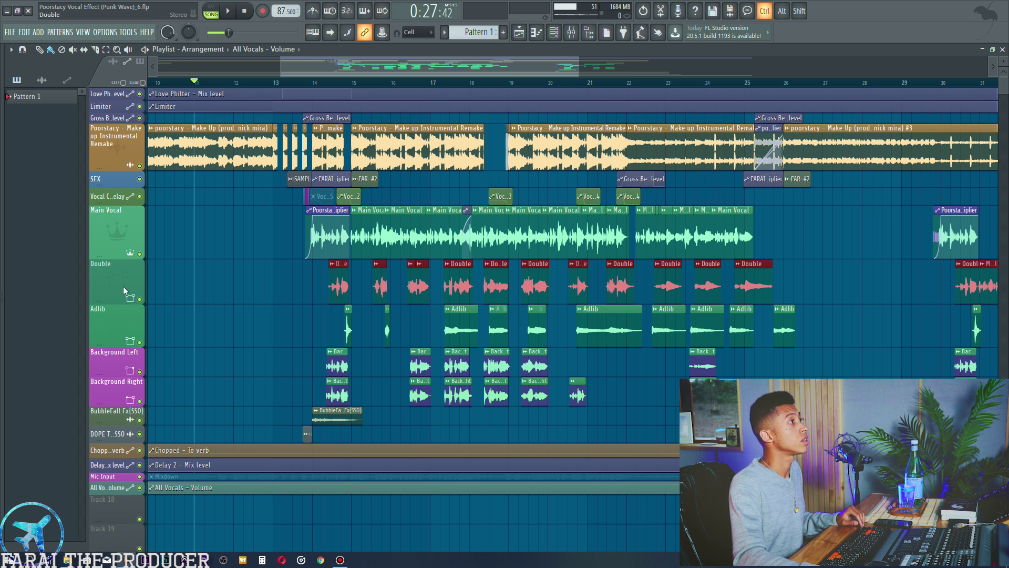
{"action": "left_click", "coordinate": [184, 304]}
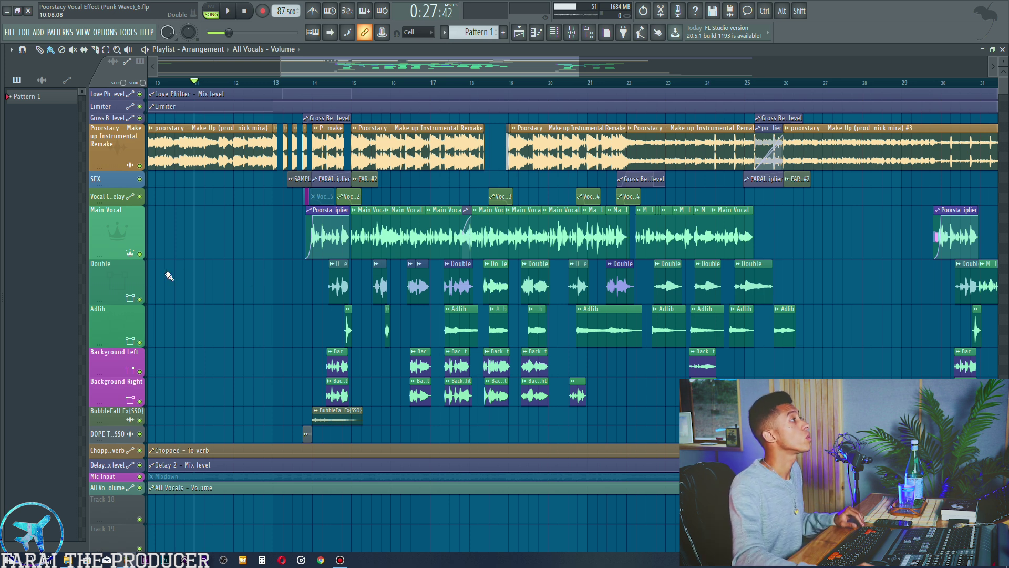
{"action": "left_click", "coordinate": [121, 242], "text": "ctrl"}
{"action": "left_click", "coordinate": [185, 282], "text": "ctrl"}
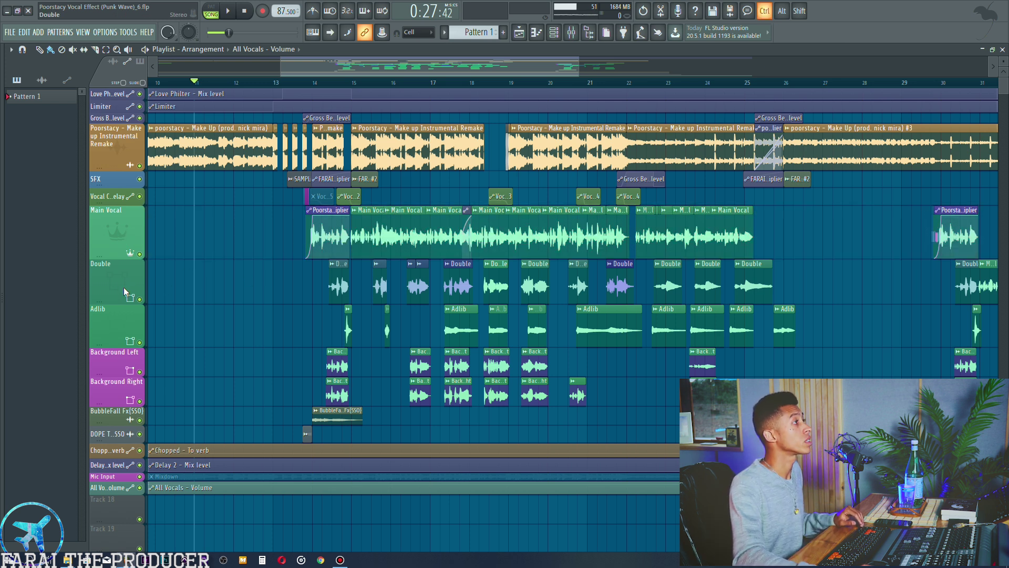
{"action": "left_click", "coordinate": [124, 287], "text": "ctrl"}
{"action": "left_click", "coordinate": [130, 331], "text": "ctrl"}
{"action": "left_click", "coordinate": [129, 363], "text": "ctrl"}
{"action": "left_click", "coordinate": [130, 390], "text": "ctrl"}
{"action": "left_click", "coordinate": [210, 383], "text": "ctrl"}
Step: Compare the effect slots of the Main Vocals and Vocal Chain mixer tracks, and return to the playlist
{"action": "left_click", "coordinate": [572, 36]}
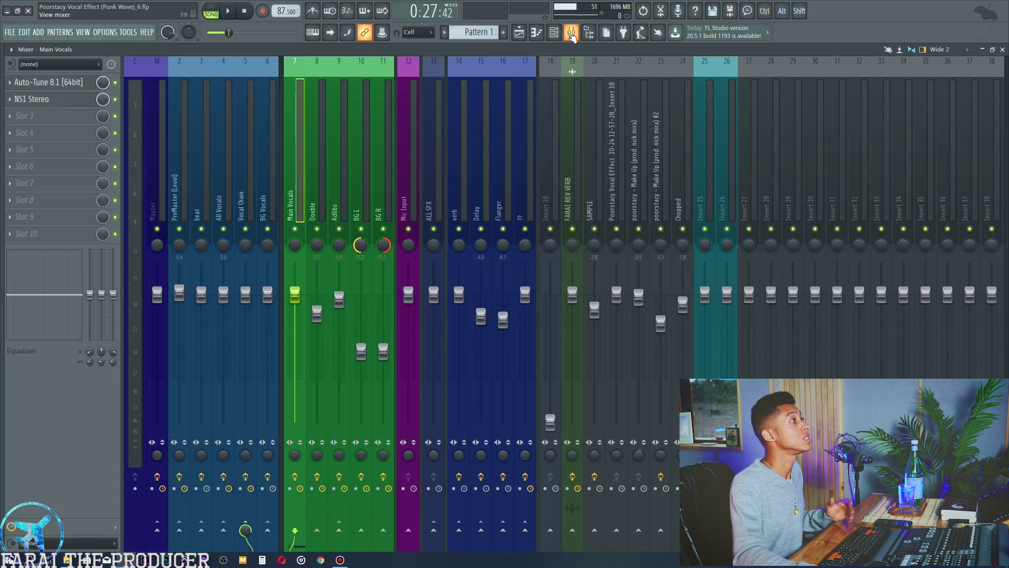
{"action": "left_click", "coordinate": [322, 186]}
{"action": "mouse_move", "coordinate": [296, 183]}
{"action": "left_mouse_down"}
{"action": "mouse_move", "coordinate": [382, 170]}
{"action": "mouse_move", "coordinate": [286, 171]}
{"action": "mouse_move", "coordinate": [387, 168]}
{"action": "mouse_move", "coordinate": [298, 172]}
{"action": "mouse_move", "coordinate": [384, 171]}
{"action": "mouse_move", "coordinate": [299, 183]}
{"action": "left_mouse_up"}
{"action": "left_click", "coordinate": [243, 201]}
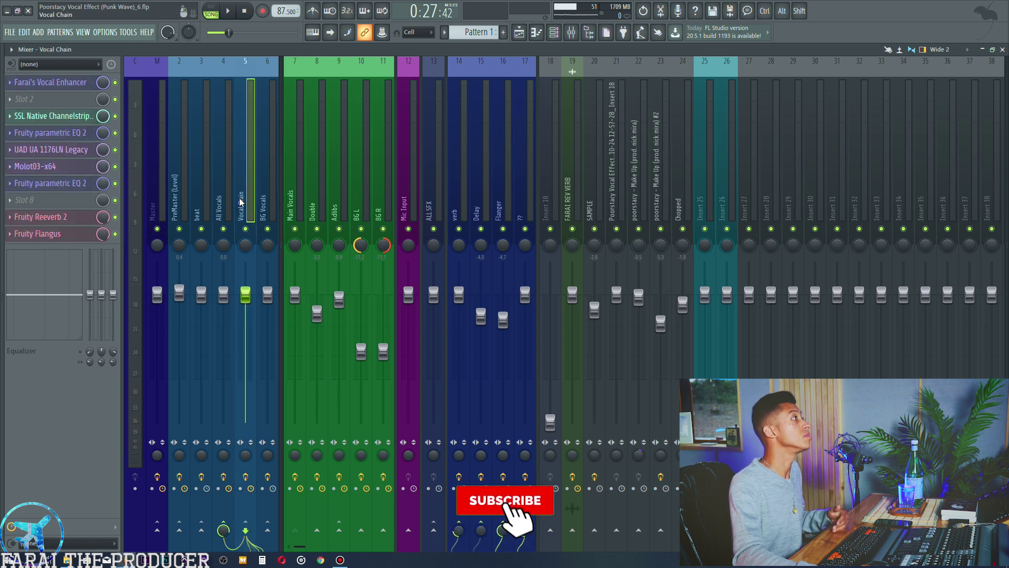
{"action": "mouse_move", "coordinate": [298, 203]}
{"action": "left_mouse_down"}
{"action": "mouse_move", "coordinate": [390, 200]}
{"action": "mouse_move", "coordinate": [298, 202]}
{"action": "left_mouse_up"}
{"action": "left_click", "coordinate": [242, 197]}
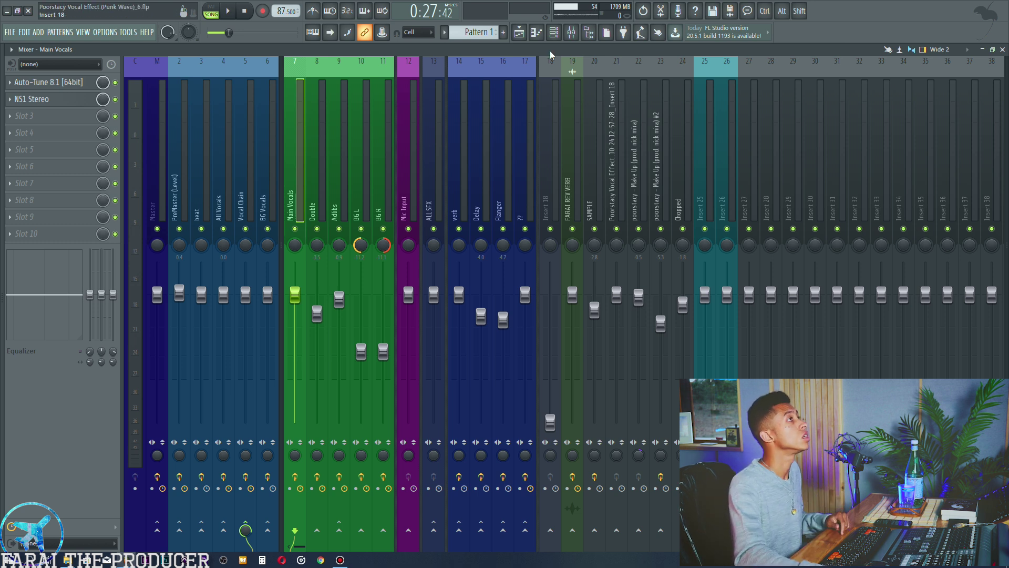
{"action": "left_click", "coordinate": [528, 34]}
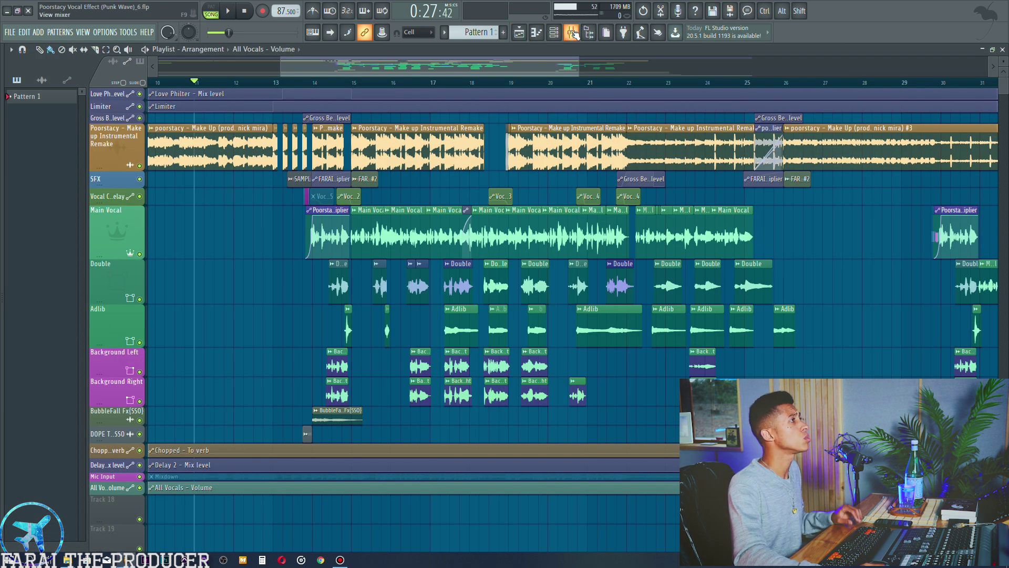
Step: Mute the Double, Adlibs, BG L and BG R mixer tracks and play the arrangement from bar 13
{"action": "scroll", "coordinate": [326, 85], "scroll_direction": "up", "scroll_amount": 4}
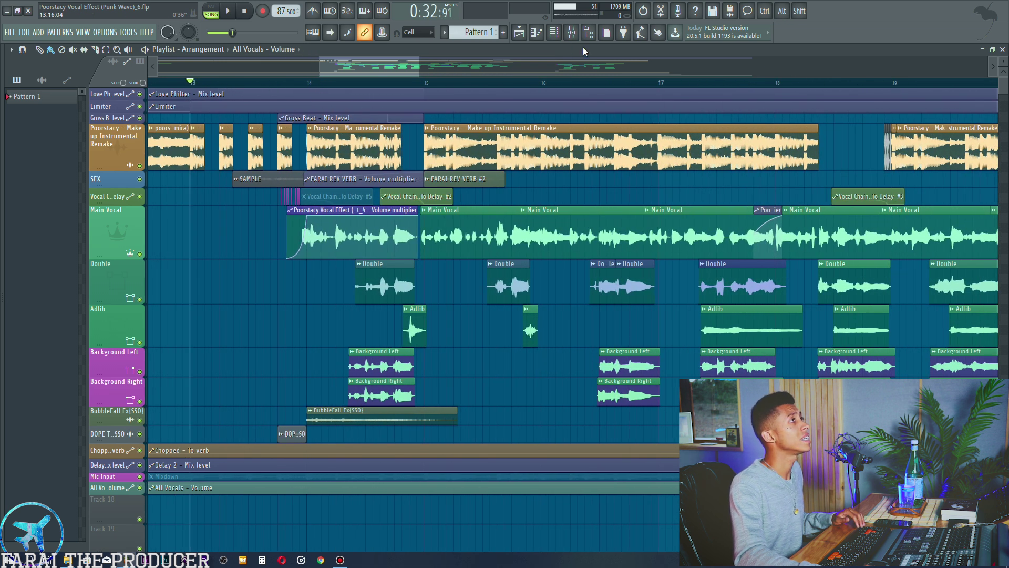
{"action": "left_click", "coordinate": [570, 35]}
{"action": "left_click", "coordinate": [238, 215]}
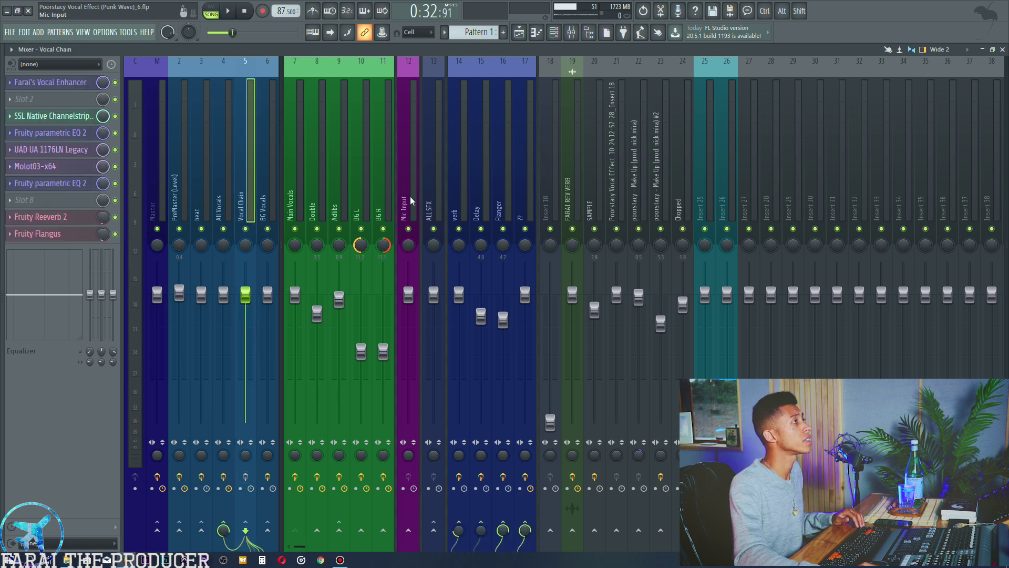
{"action": "left_click", "coordinate": [396, 232]}
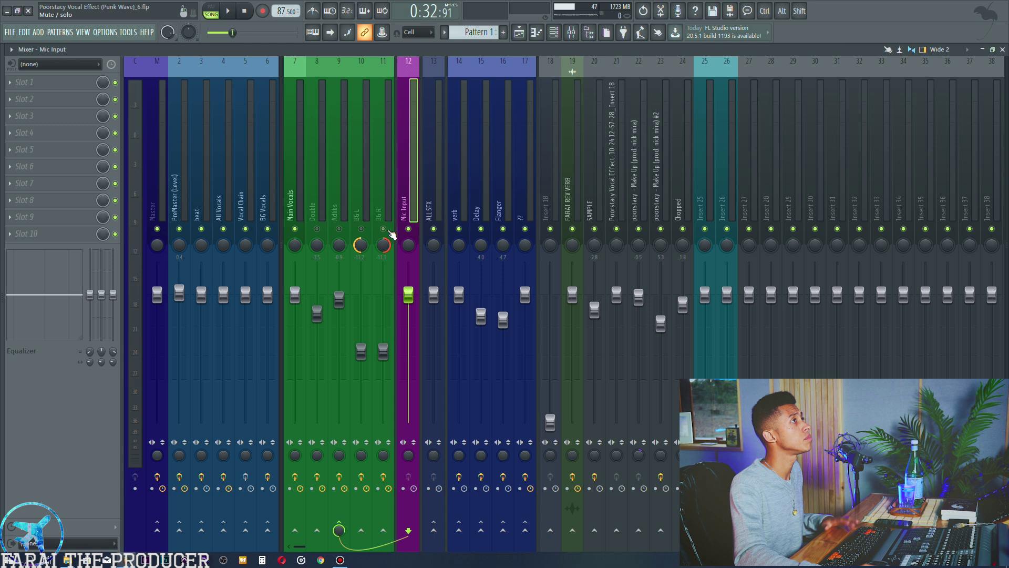
{"action": "left_click", "coordinate": [521, 33]}
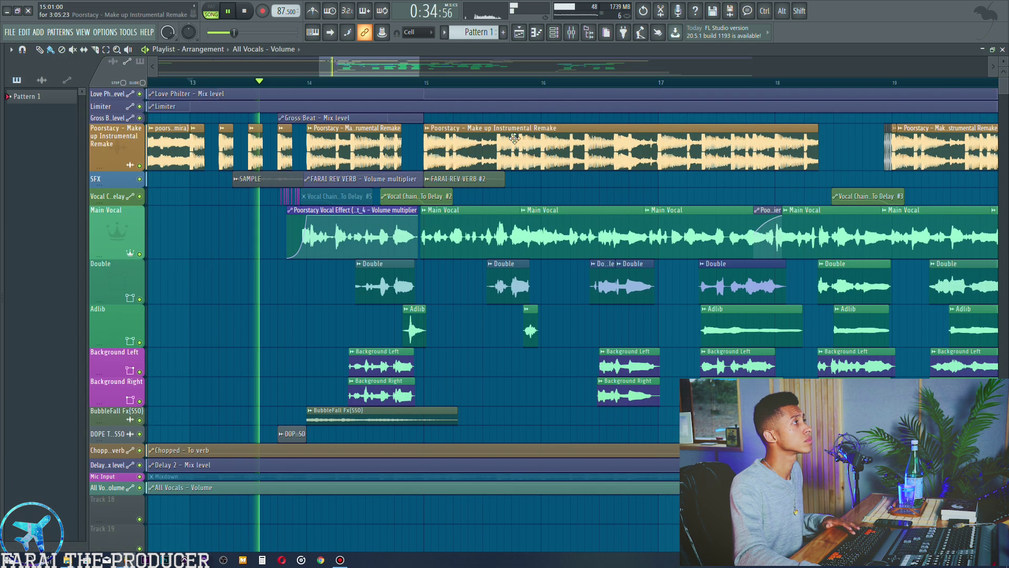
Step: Audition the main vocal in the mixer with the ALL SFX track muted and unmuted, with the Vocal Chain track selected
{"action": "key", "text": "F9"}
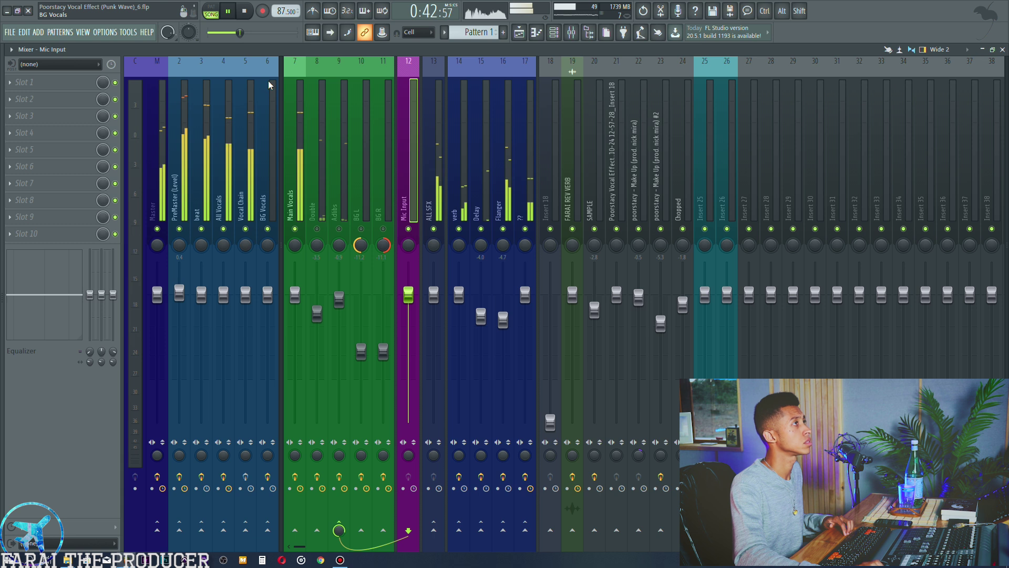
{"action": "left_click", "coordinate": [438, 230]}
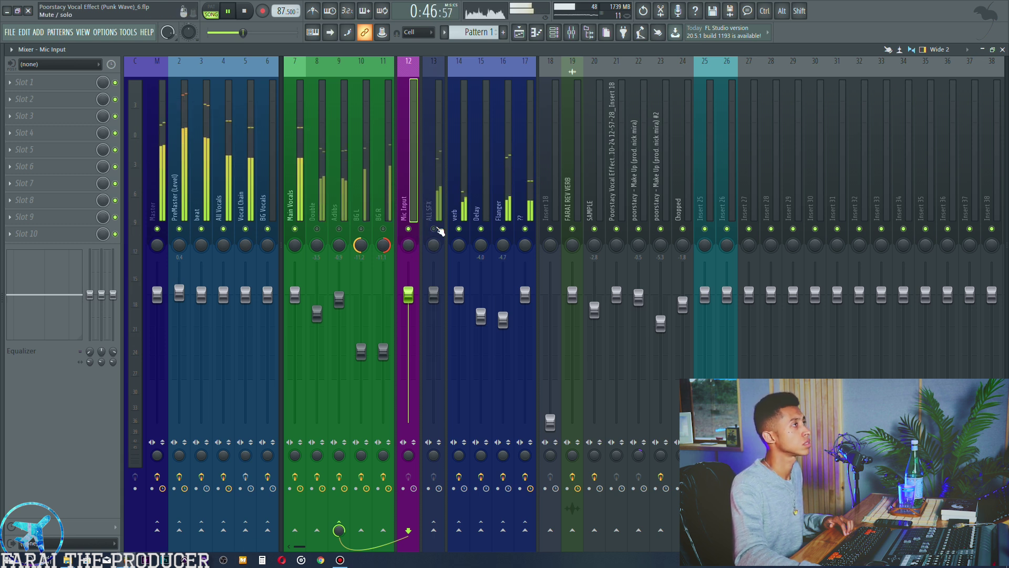
{"action": "left_click", "coordinate": [436, 229]}
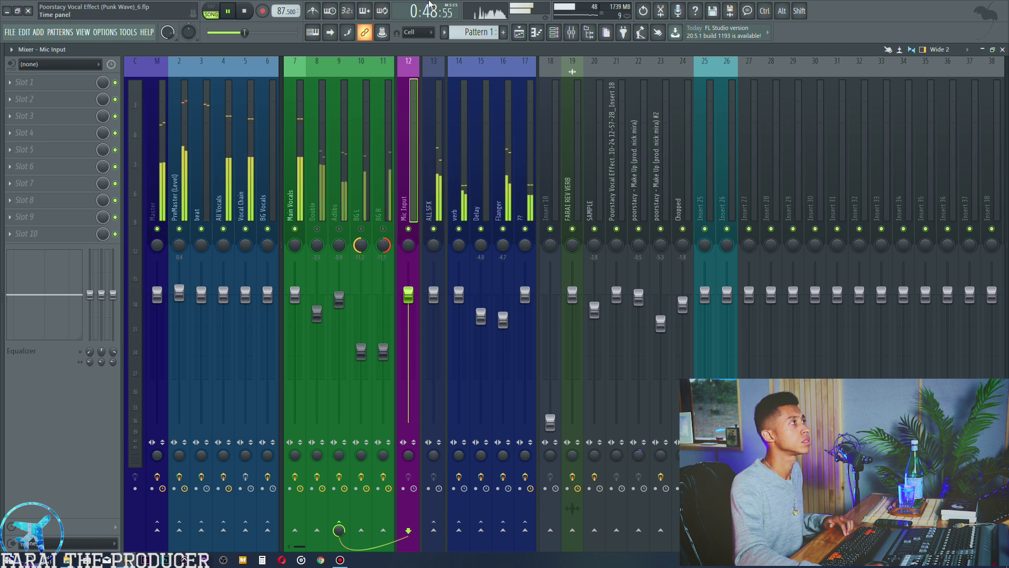
{"action": "left_click", "coordinate": [246, 160]}
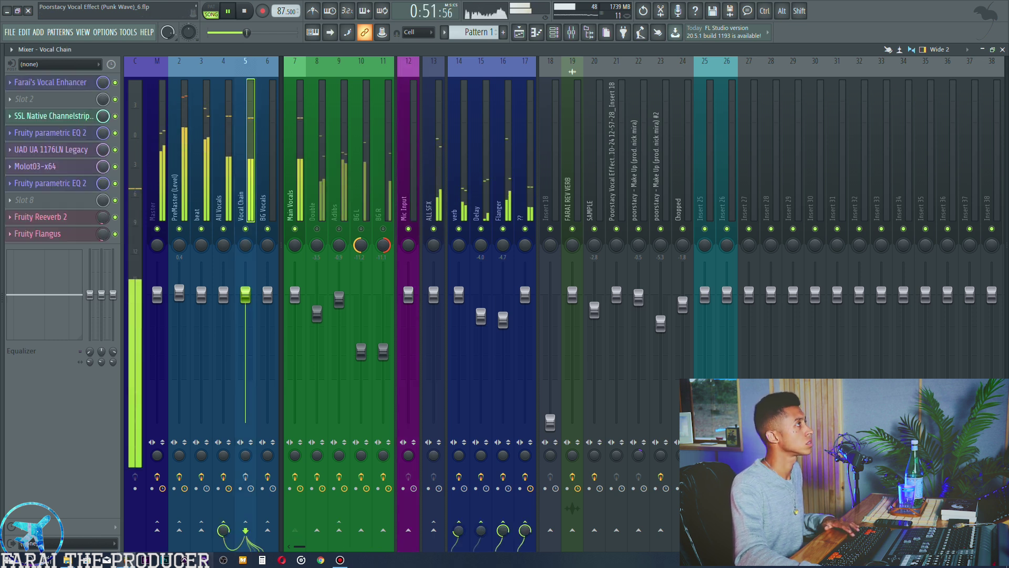
{"action": "key", "text": "space"}
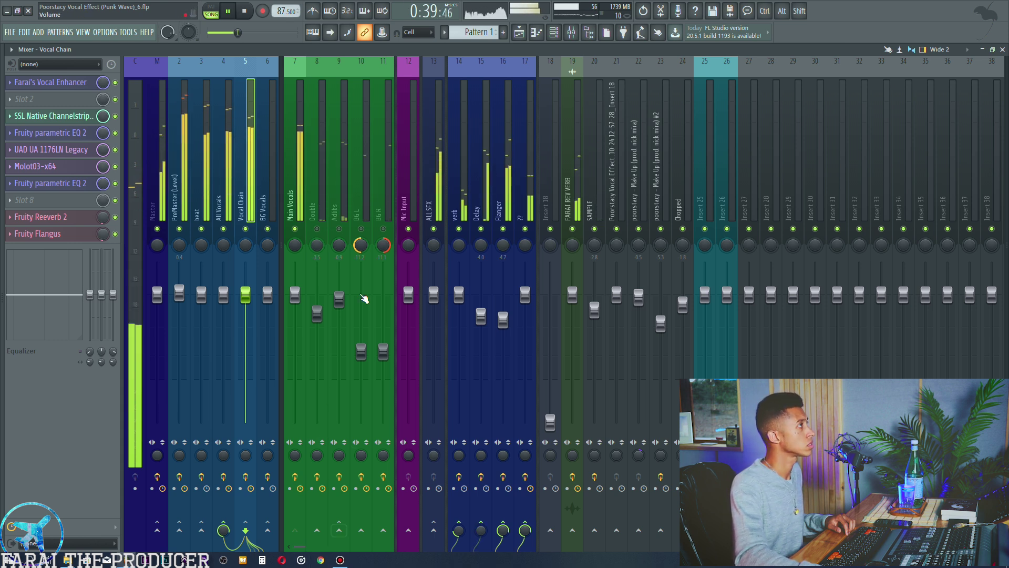
{"action": "left_click", "coordinate": [436, 231]}
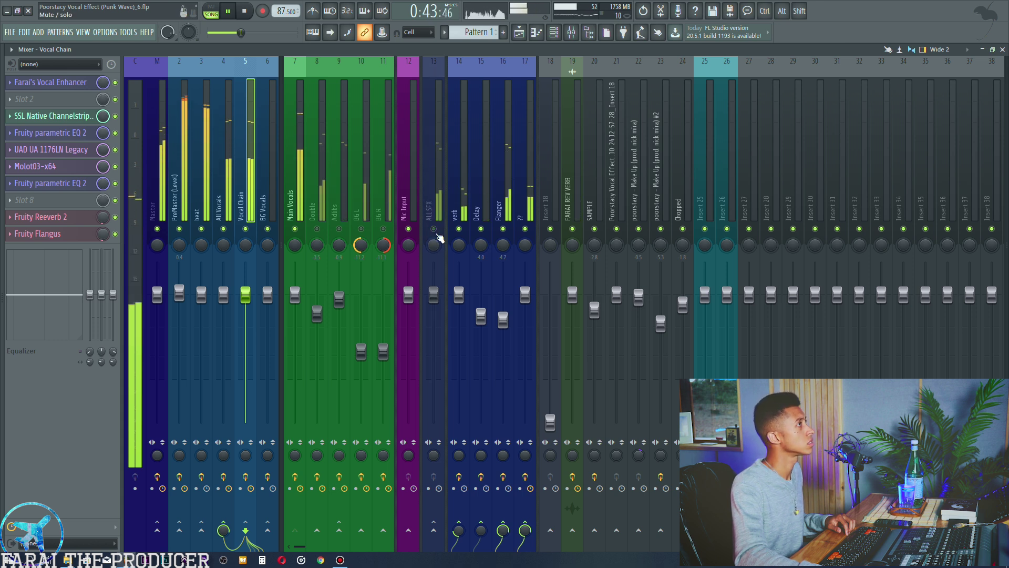
{"action": "left_click", "coordinate": [435, 231]}
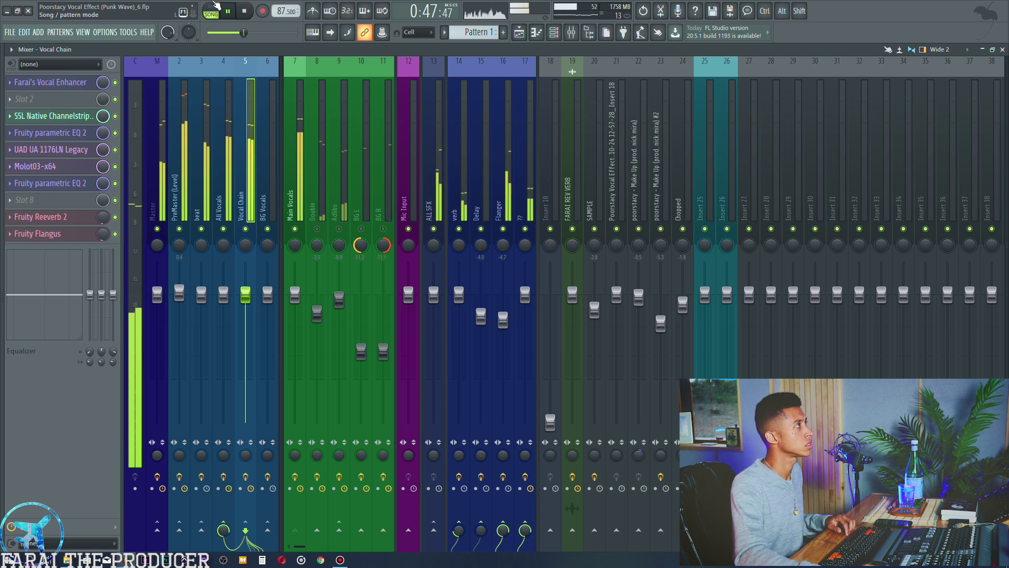
Step: Inspect the Vocal Chain's Vocal Enhancer, SSL Native Channelstrip and first Fruity parametric EQ 2 during playback, closing each one
{"action": "left_click", "coordinate": [84, 84]}
{"action": "left_click_drag", "start_coordinate": [515, 391], "coordinate": [699, 426]}
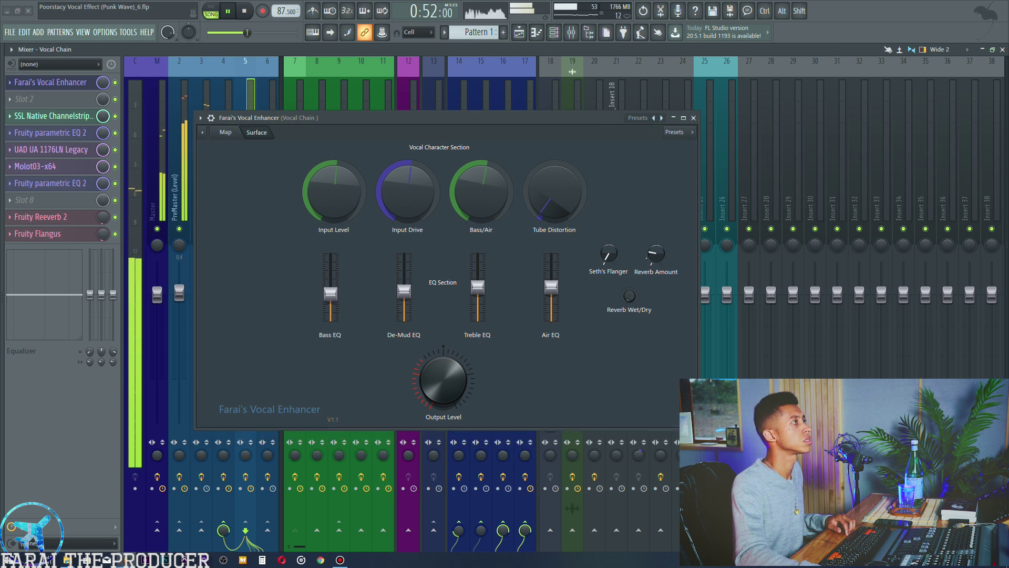
{"action": "left_click", "coordinate": [76, 88]}
{"action": "left_click", "coordinate": [53, 116]}
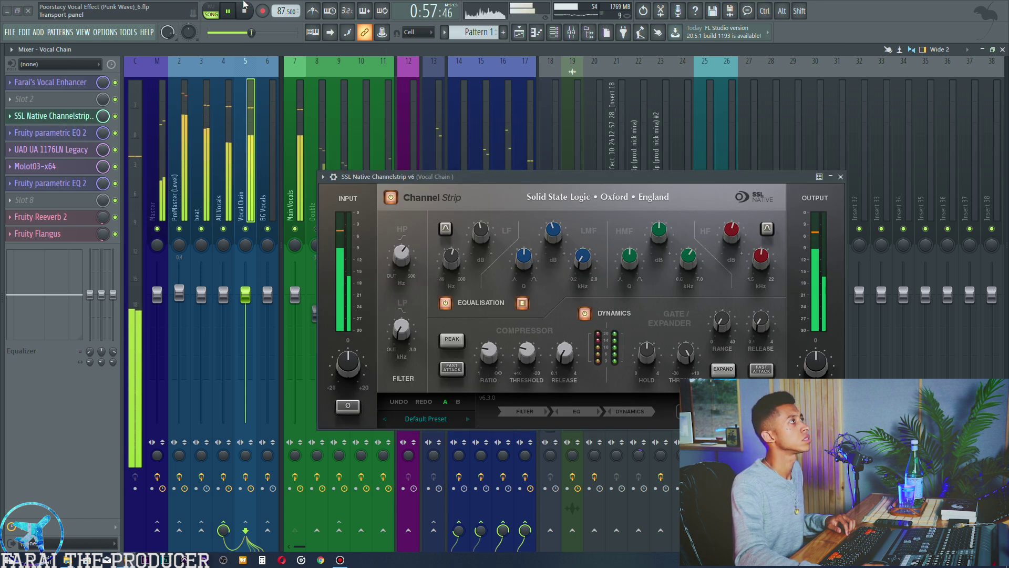
{"action": "left_click", "coordinate": [81, 118]}
{"action": "left_click", "coordinate": [82, 133]}
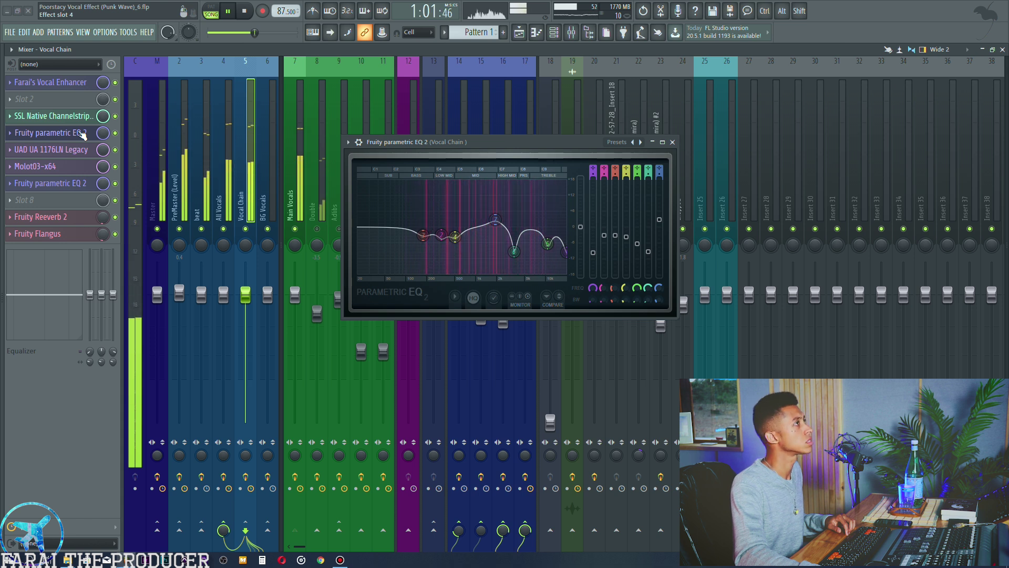
{"action": "left_click", "coordinate": [82, 133]}
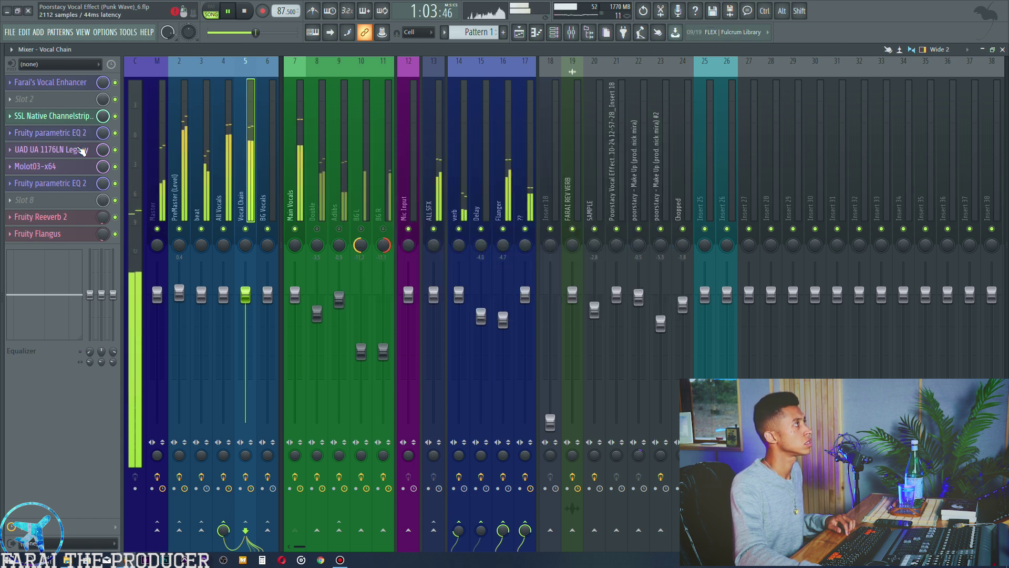
Step: Inspect the Vocal Chain's UAD UA 1176LN Legacy and Molot03-x64 compressors, checking the playlist briefly
{"action": "left_click", "coordinate": [80, 150]}
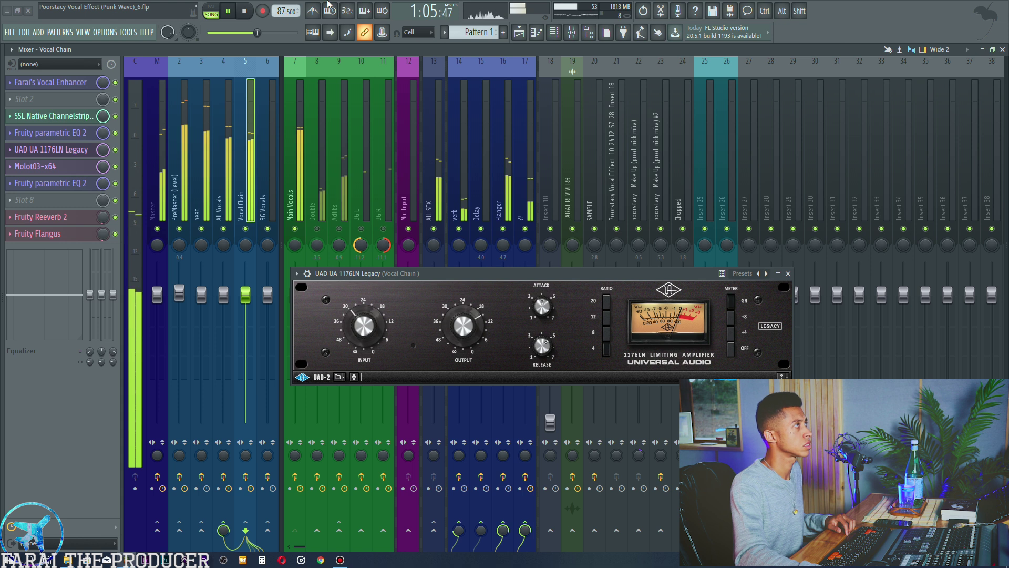
{"action": "left_click", "coordinate": [53, 150]}
{"action": "left_click", "coordinate": [37, 166]}
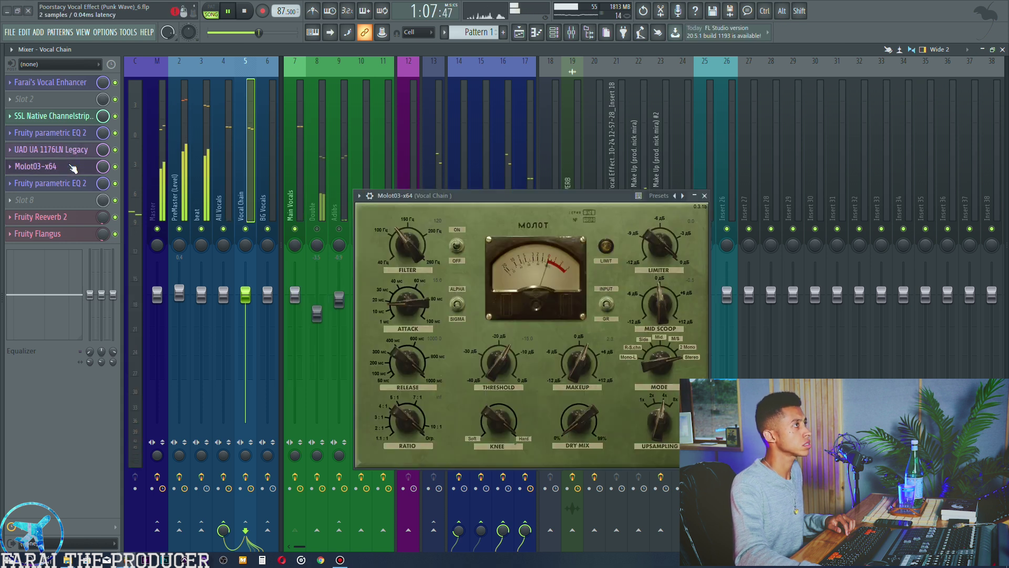
{"action": "left_click", "coordinate": [524, 33]}
{"action": "left_click", "coordinate": [571, 33]}
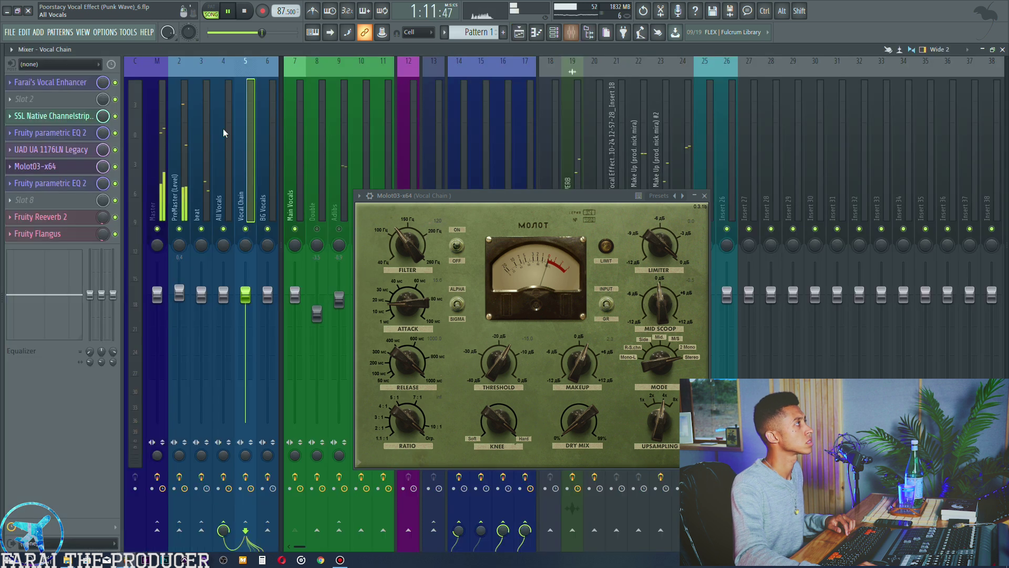
Step: Inspect the Vocal Chain's slot 7 Fruity parametric EQ 2, Fruity Reeverb 2 and Fruity Flangus, closing each one
{"action": "left_click", "coordinate": [53, 183]}
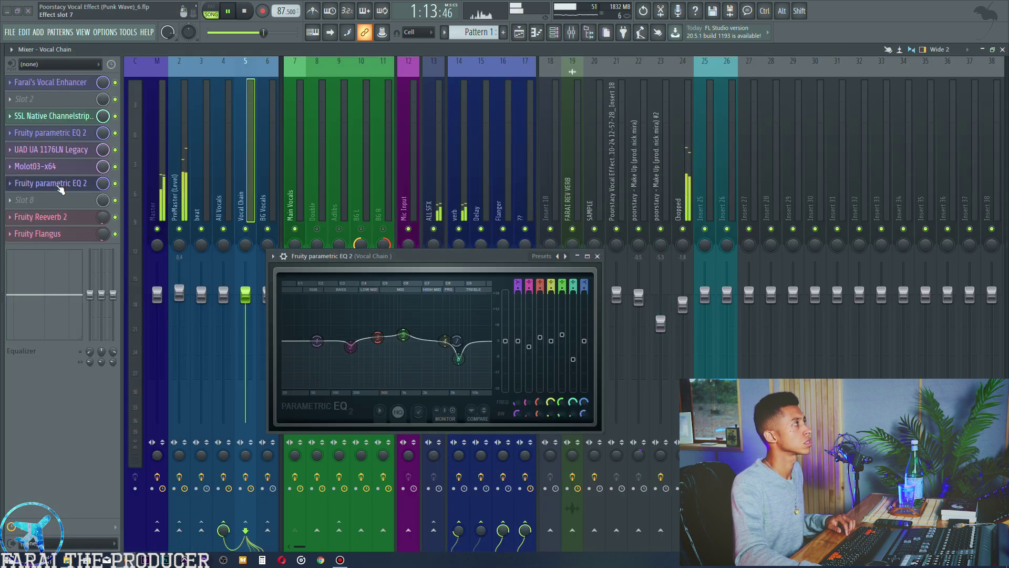
{"action": "left_click", "coordinate": [59, 184]}
{"action": "left_click", "coordinate": [60, 217]}
{"action": "left_click", "coordinate": [61, 217]}
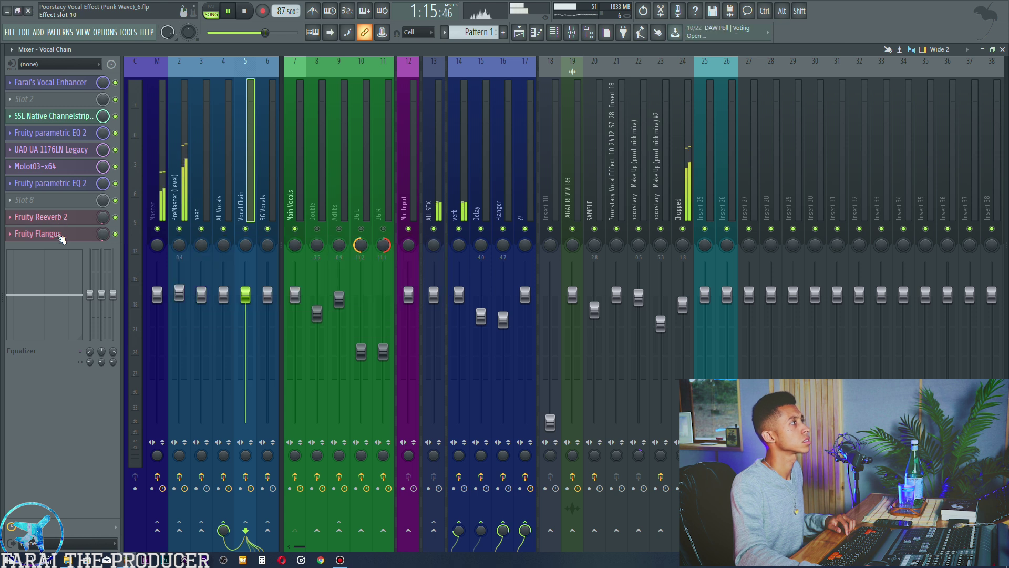
{"action": "left_click", "coordinate": [60, 235]}
{"action": "left_click", "coordinate": [61, 237]}
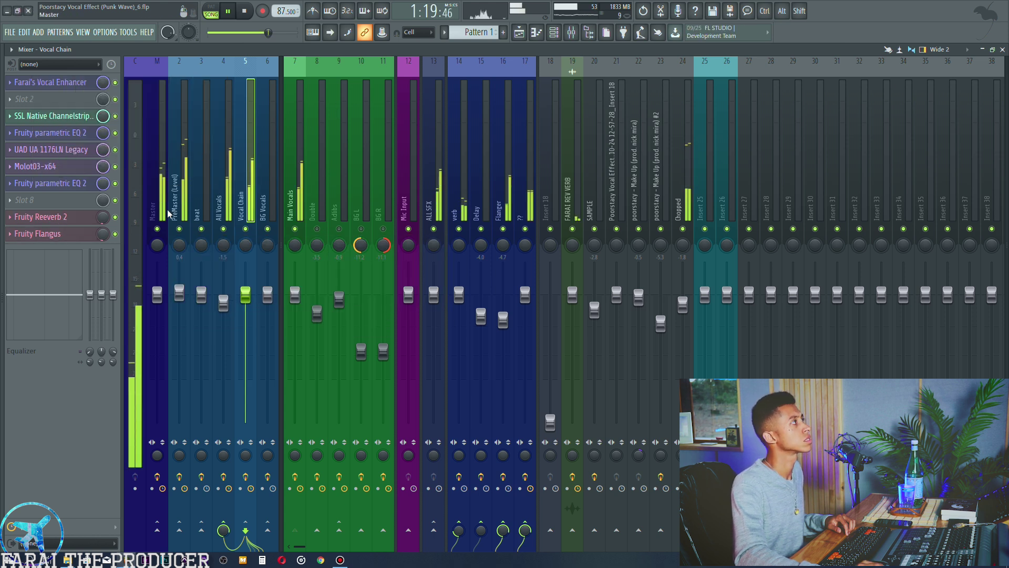
Step: Inspect the Vocal Chain's Molot03-x64 compressor during playback, close it, and stop playback in the playlist
{"action": "left_click", "coordinate": [82, 174]}
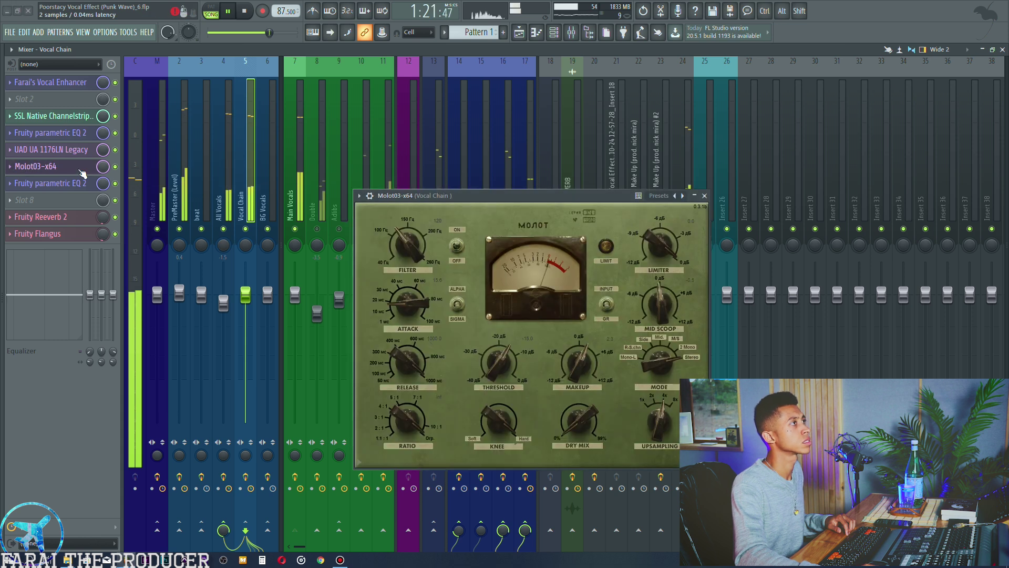
{"action": "left_click", "coordinate": [82, 174]}
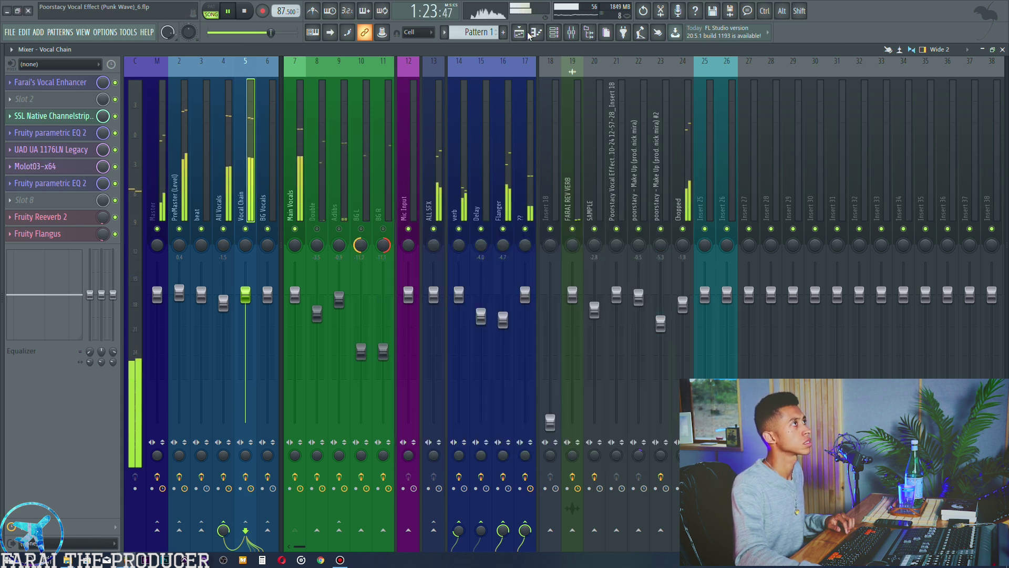
{"action": "key", "text": "F5"}
{"action": "key", "text": "space"}
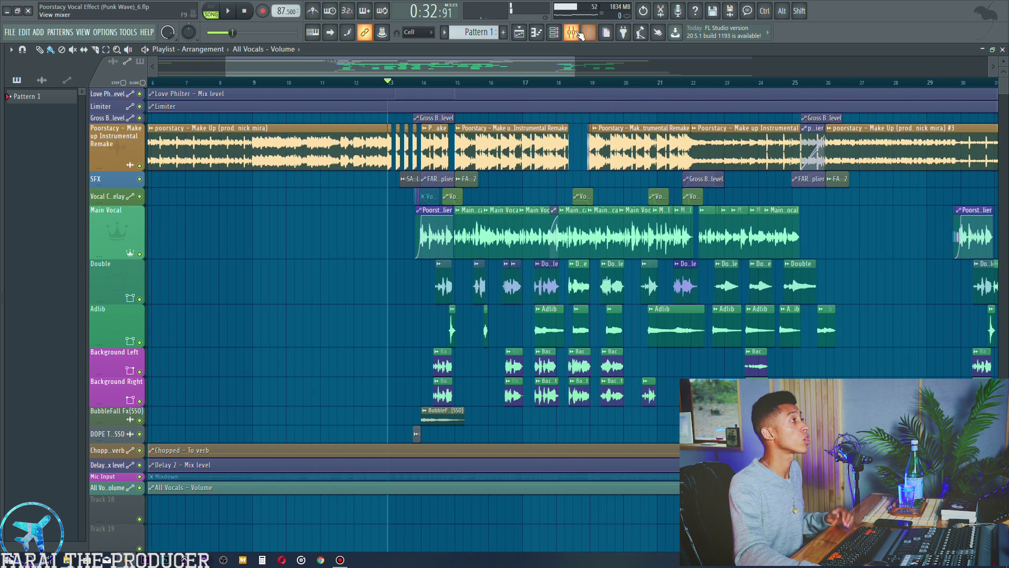
Step: Examine the Vocal Chain's Vocal Enhancer, SSL Native Channelstrip and slot 4 Fruity parametric EQ 2 in the mixer with playback stopped
{"action": "key", "text": "F9"}
{"action": "left_click", "coordinate": [64, 83]}
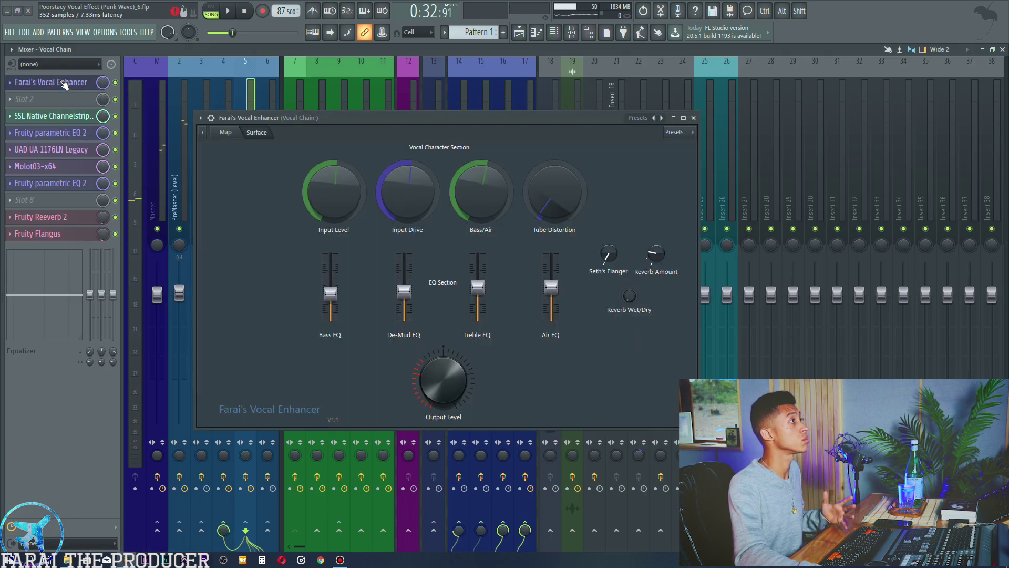
{"action": "left_click", "coordinate": [63, 83]}
{"action": "left_click", "coordinate": [62, 118]}
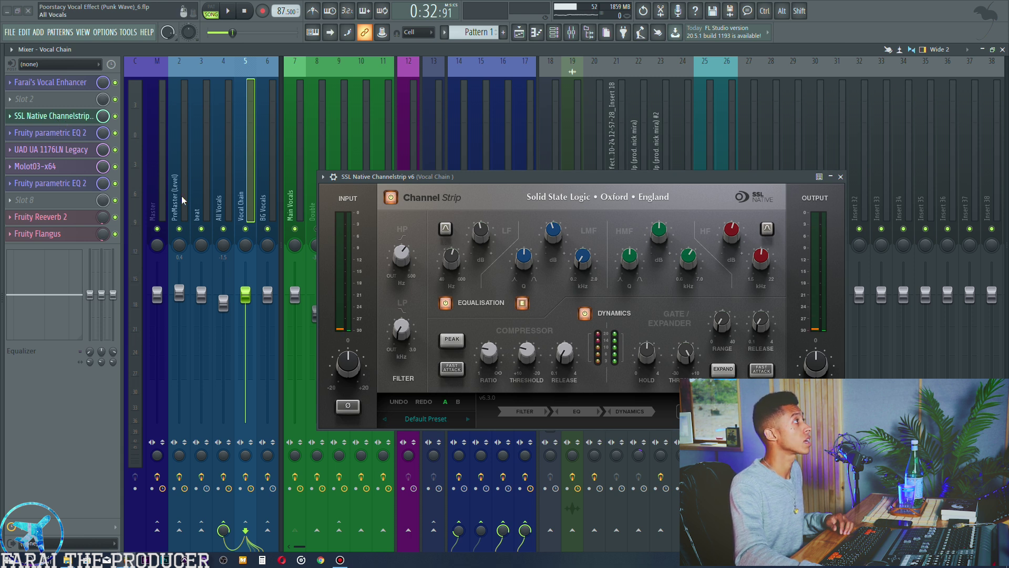
{"action": "left_click", "coordinate": [53, 116]}
{"action": "left_click", "coordinate": [50, 133]}
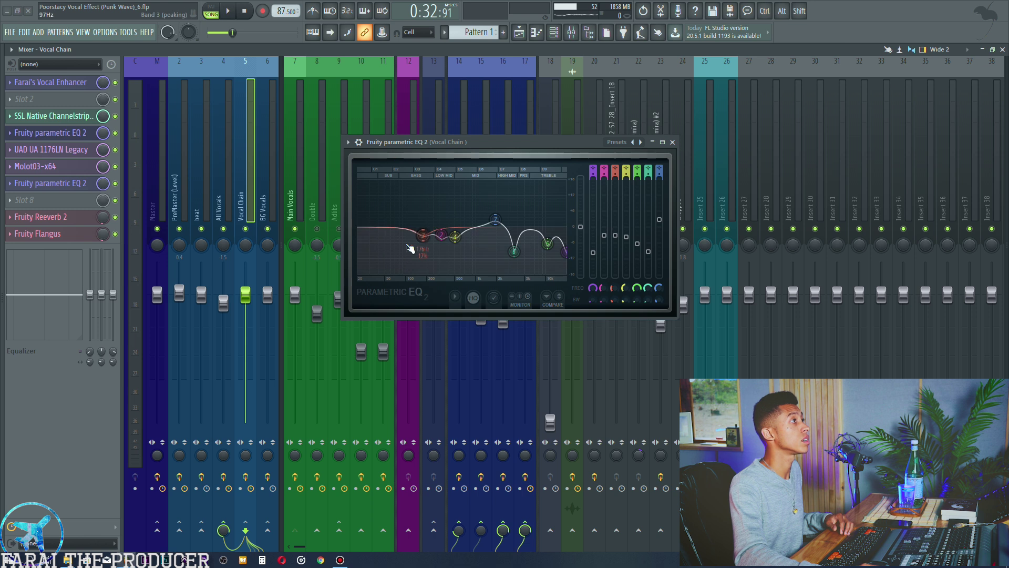
{"action": "left_click_drag", "start_coordinate": [474, 144], "coordinate": [476, 126]}
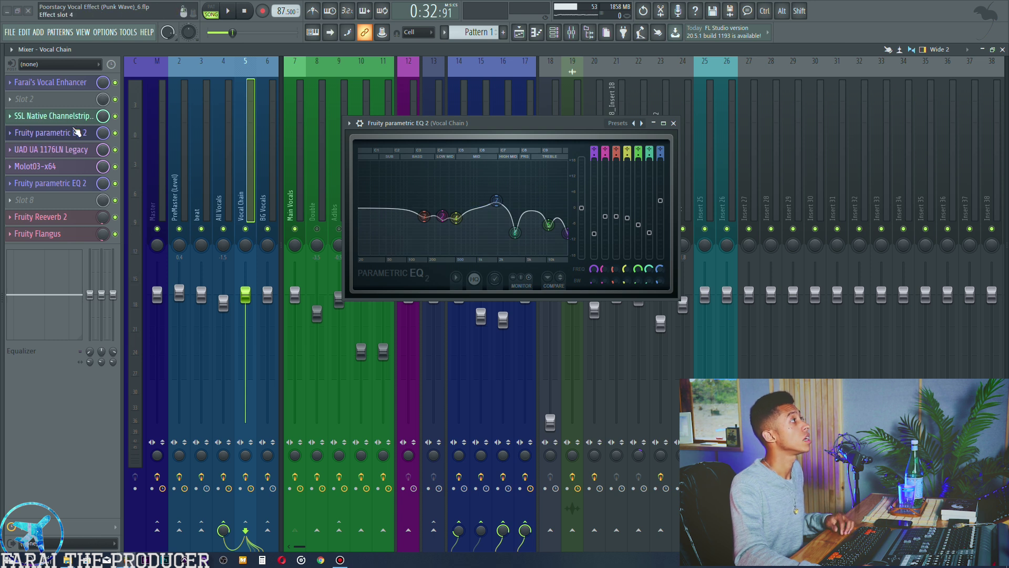
Step: Examine the Vocal Chain's UAD UA 1176LN Legacy, Molot03-x64 and slot 7 Fruity parametric EQ 2 settings
{"action": "left_click", "coordinate": [71, 147]}
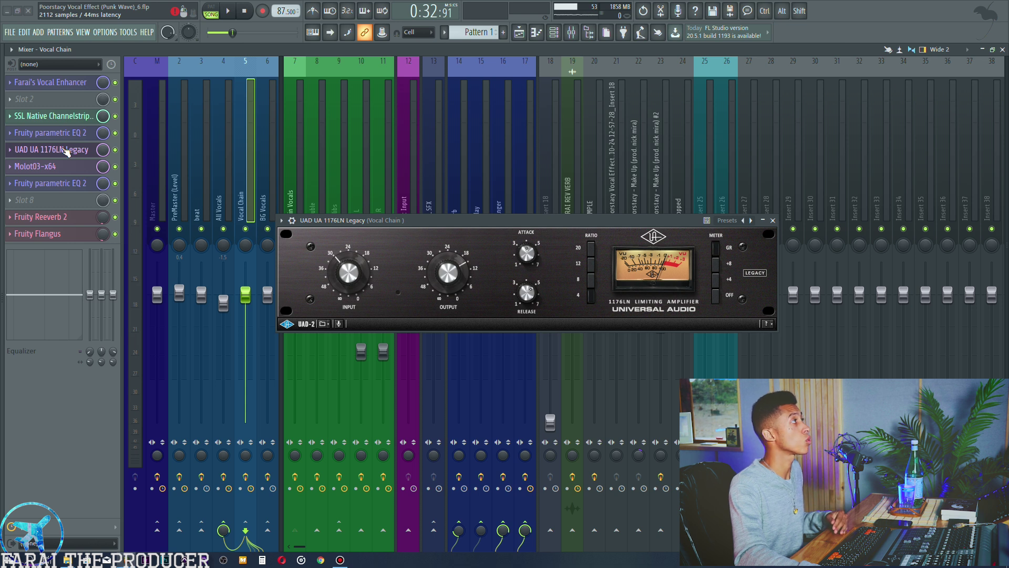
{"action": "left_click", "coordinate": [58, 166]}
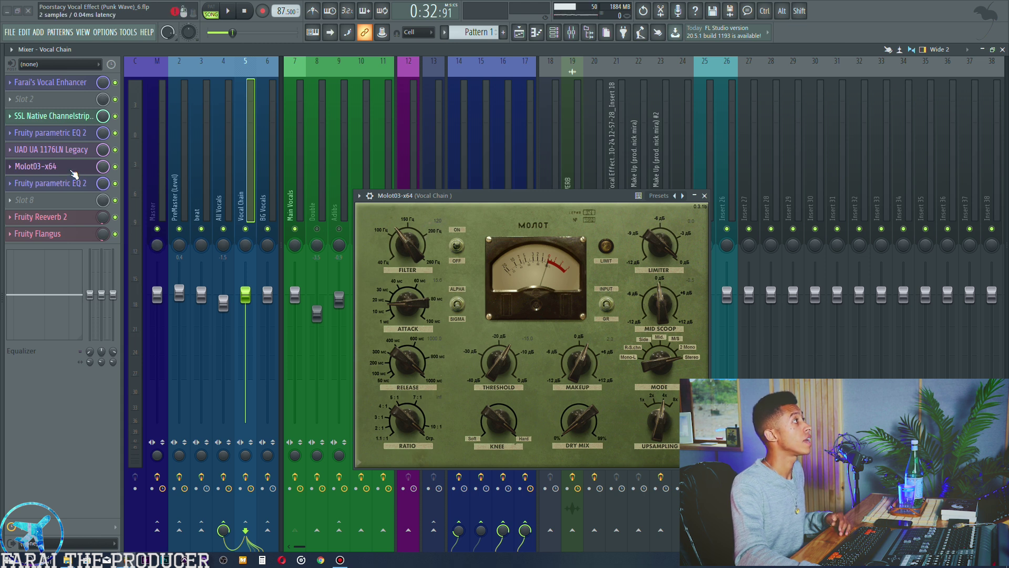
{"action": "left_click", "coordinate": [63, 182]}
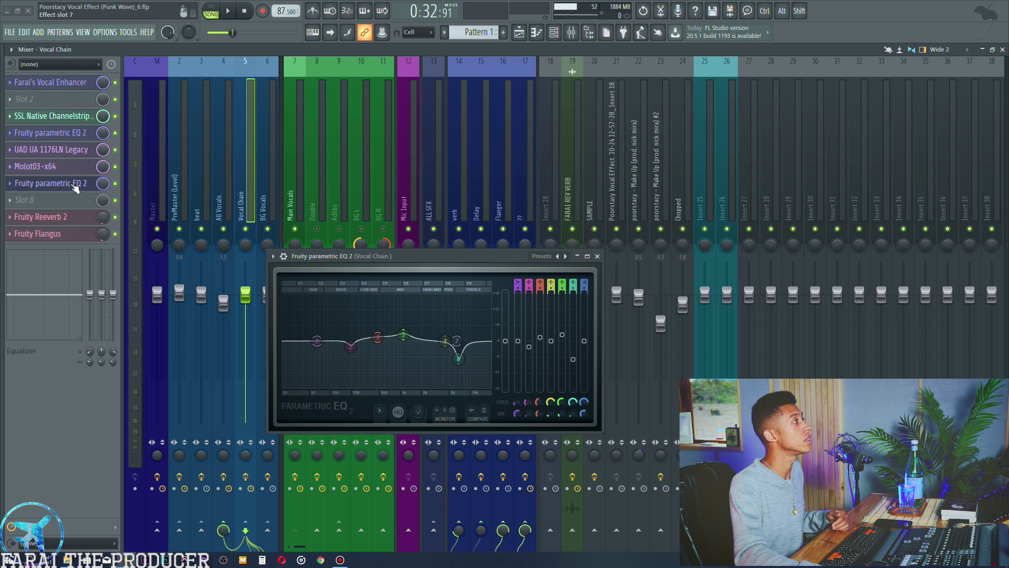
{"action": "left_click", "coordinate": [75, 188]}
Step: Examine the Vocal Chain's Fruity Reeverb 2 and Fruity Flangus side by side, and close both
{"action": "left_click", "coordinate": [63, 217]}
{"action": "left_click", "coordinate": [63, 233]}
{"action": "left_click_drag", "start_coordinate": [108, 85], "coordinate": [529, 244]}
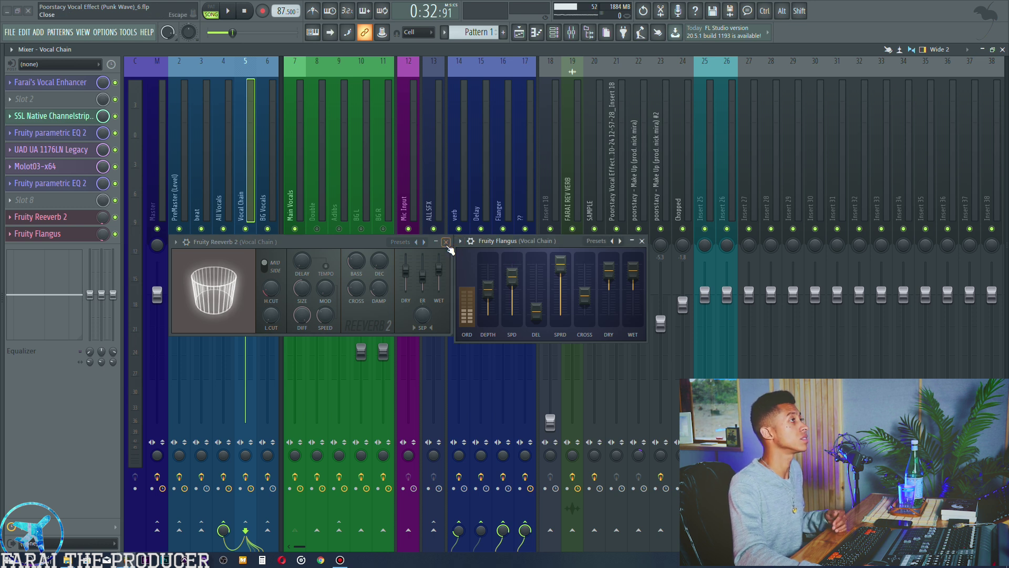
{"action": "left_click", "coordinate": [446, 241]}
{"action": "left_click", "coordinate": [643, 241]}
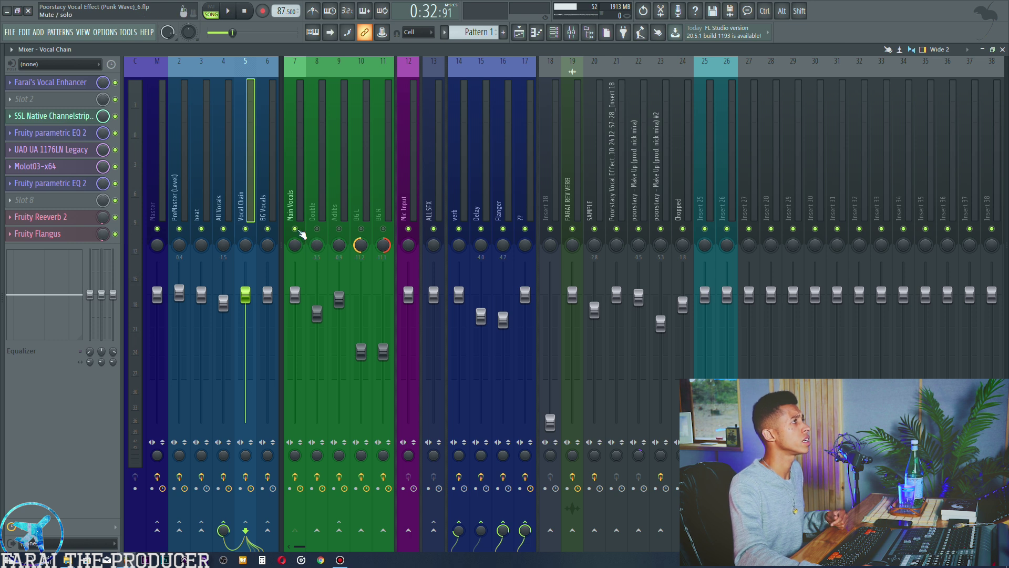
Step: Mute Main Vocals, unmute the Double, Adlibs, BG L and BG R tracks, and play the playlist from bar 14
{"action": "left_click", "coordinate": [383, 229]}
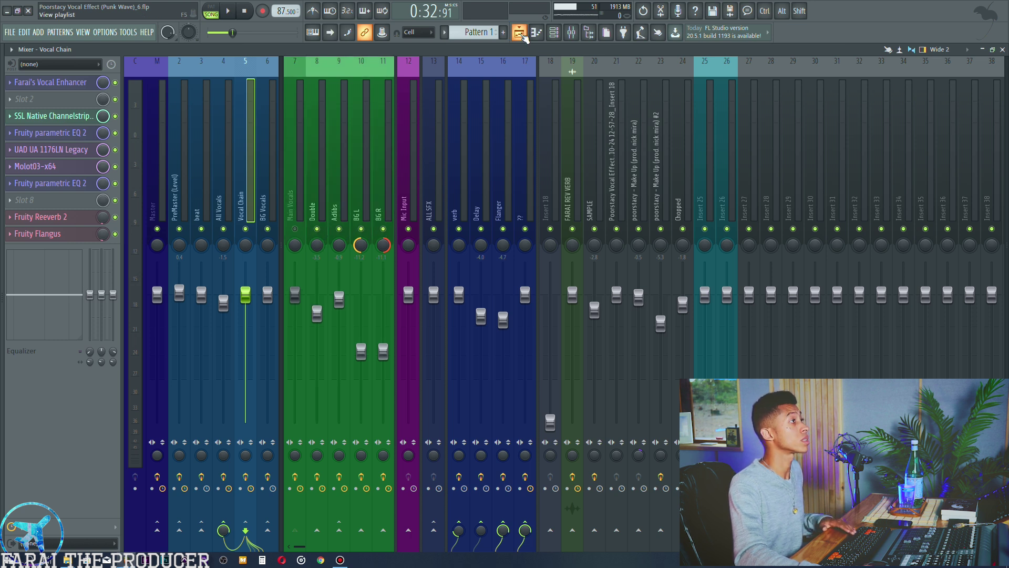
{"action": "left_click", "coordinate": [522, 34]}
{"action": "left_click", "coordinate": [431, 84]}
{"action": "key", "text": "space"}
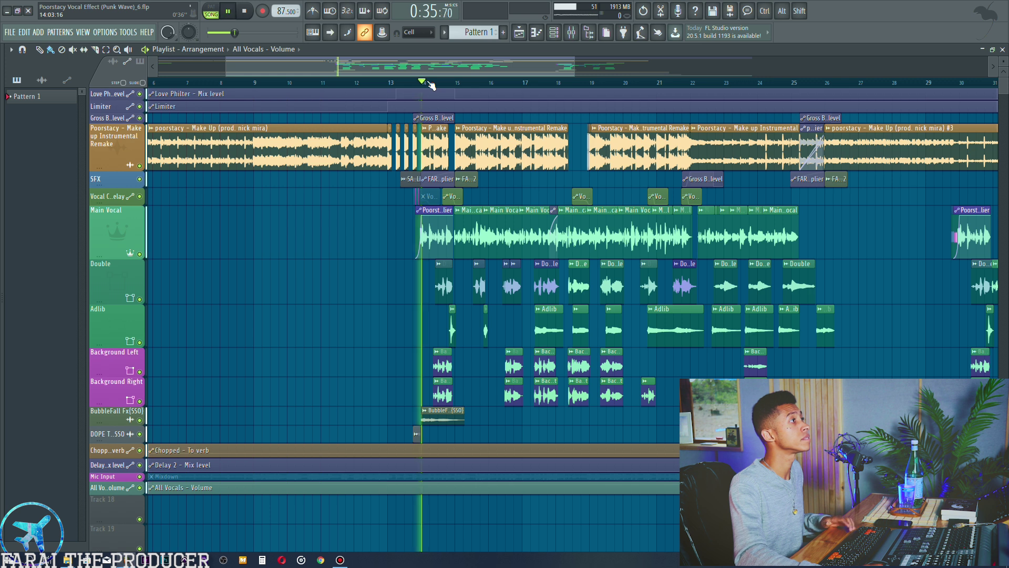
Step: Select the Double mixer track and inspect its Fruity Flangus and Fruity Multiband Compressor during playback, closing both
{"action": "key", "text": "F9"}
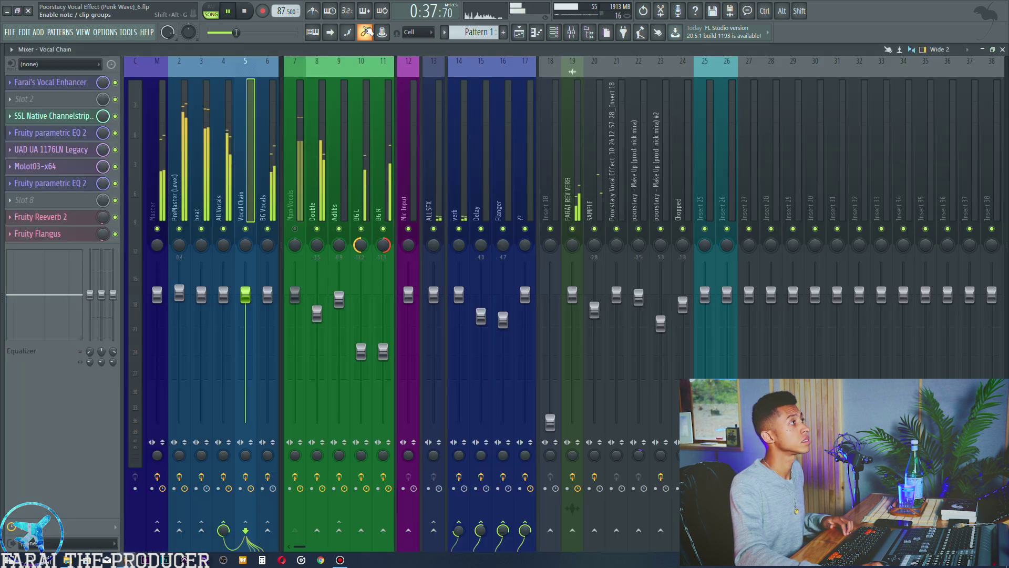
{"action": "left_click", "coordinate": [320, 103]}
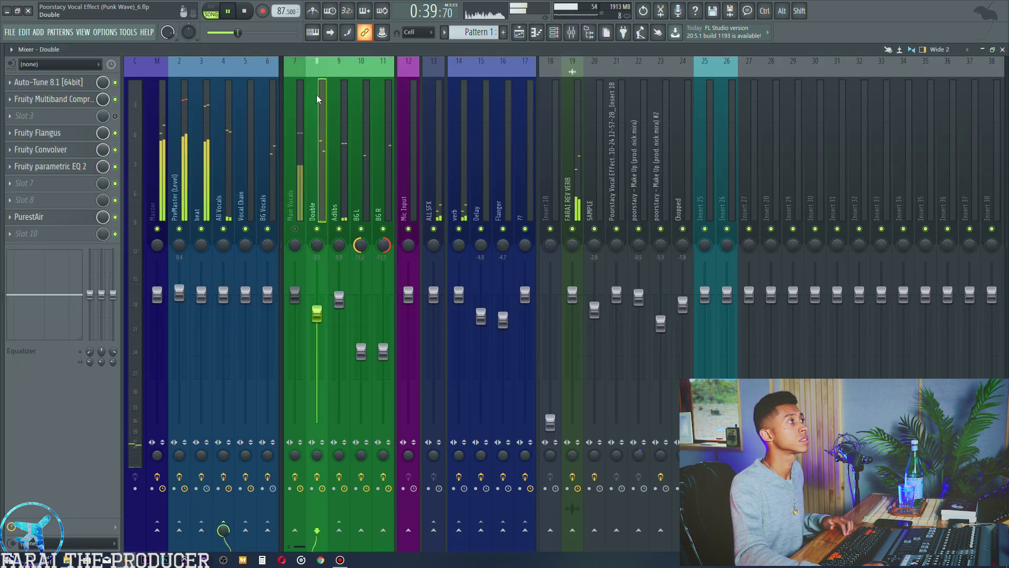
{"action": "left_click", "coordinate": [72, 136]}
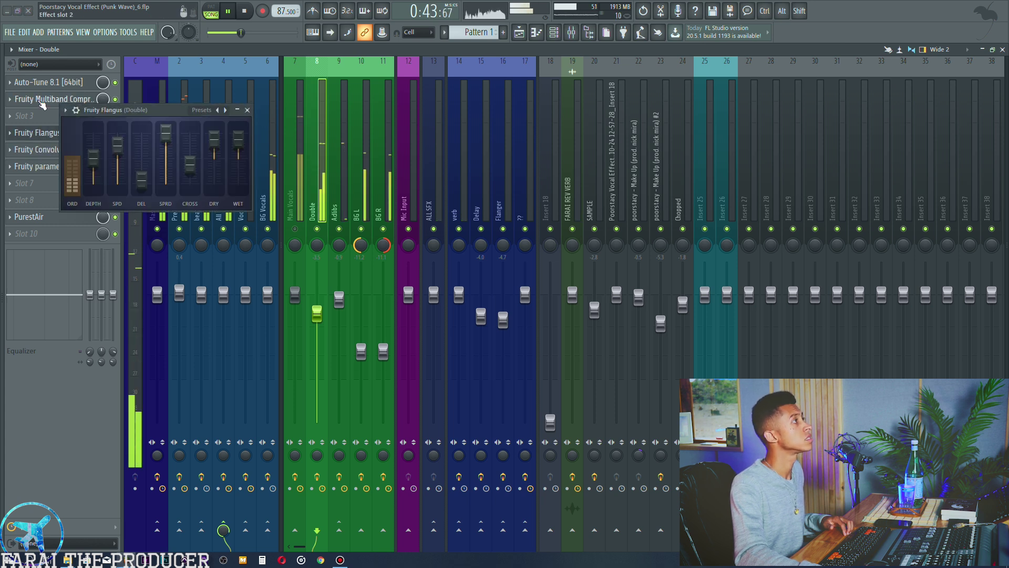
{"action": "left_click", "coordinate": [42, 103]}
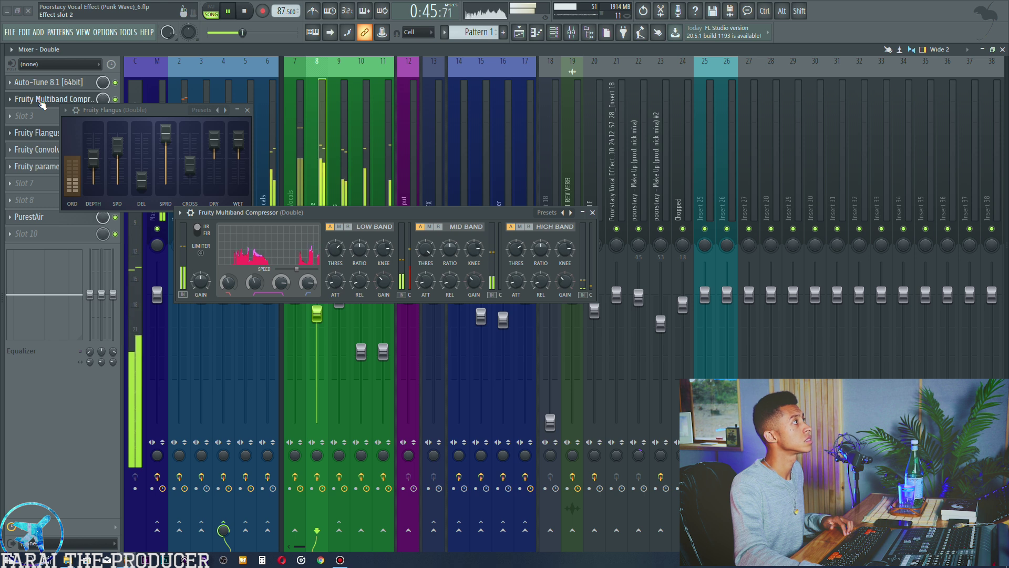
{"action": "left_click", "coordinate": [42, 100]}
{"action": "left_click", "coordinate": [44, 134]}
Step: Inspect the Double track's Fruity Convolver, Fruity parametric EQ 2 and PurestAir during playback, closing each one, and stop playback
{"action": "left_click", "coordinate": [45, 150]}
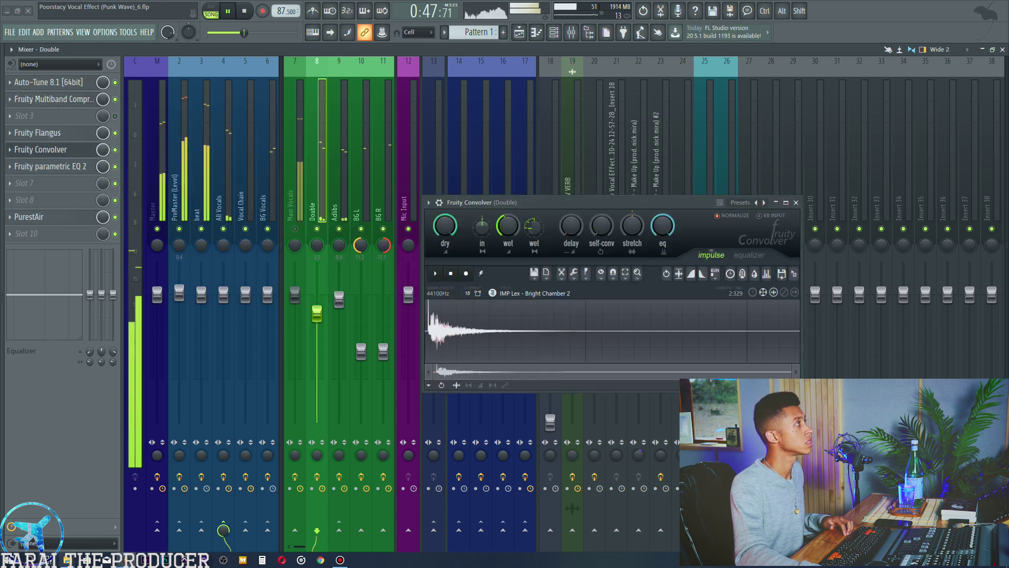
{"action": "left_click", "coordinate": [66, 152]}
{"action": "left_click", "coordinate": [65, 166]}
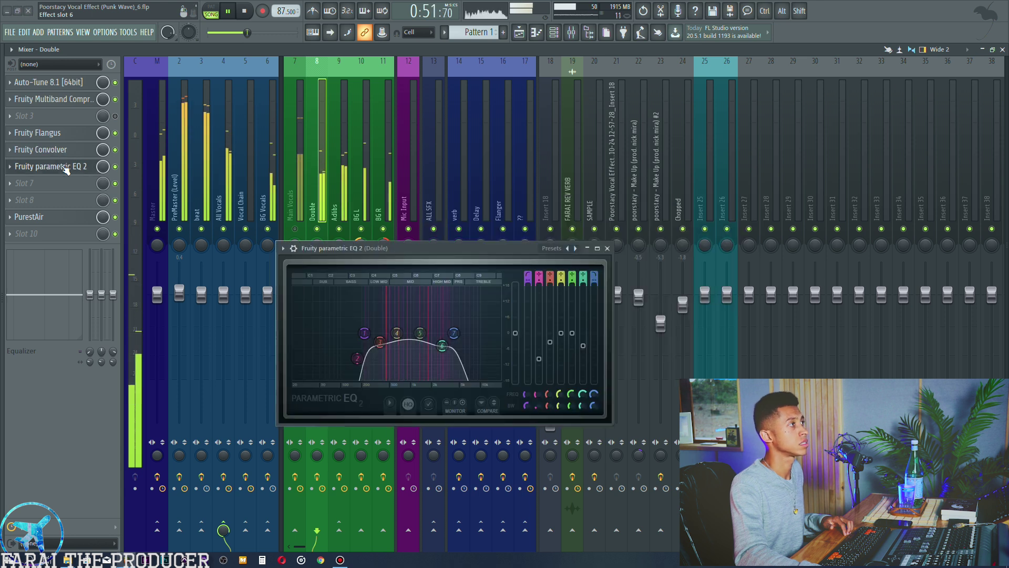
{"action": "left_click", "coordinate": [63, 217]}
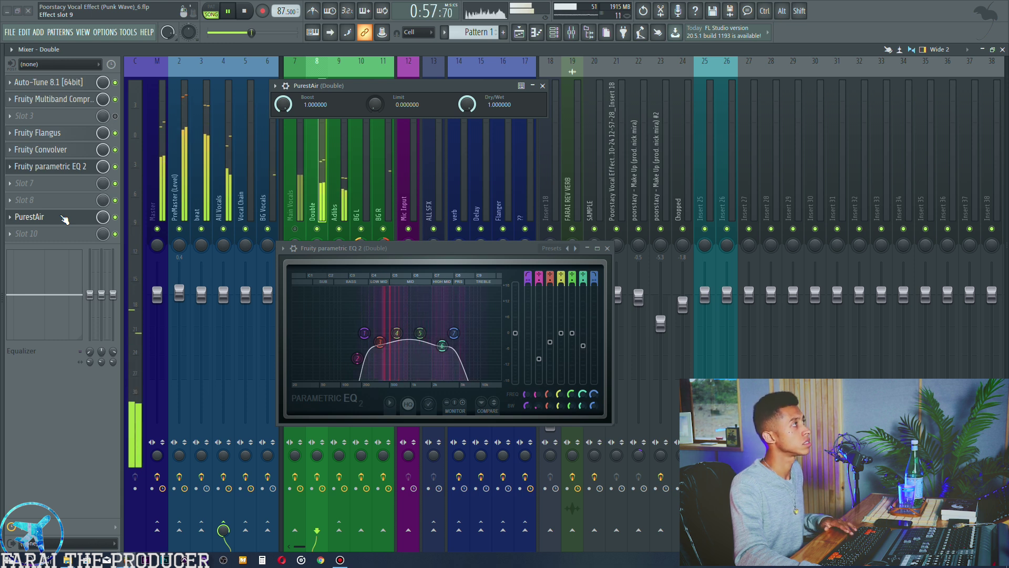
{"action": "left_click", "coordinate": [63, 217]}
{"action": "left_click", "coordinate": [60, 167]}
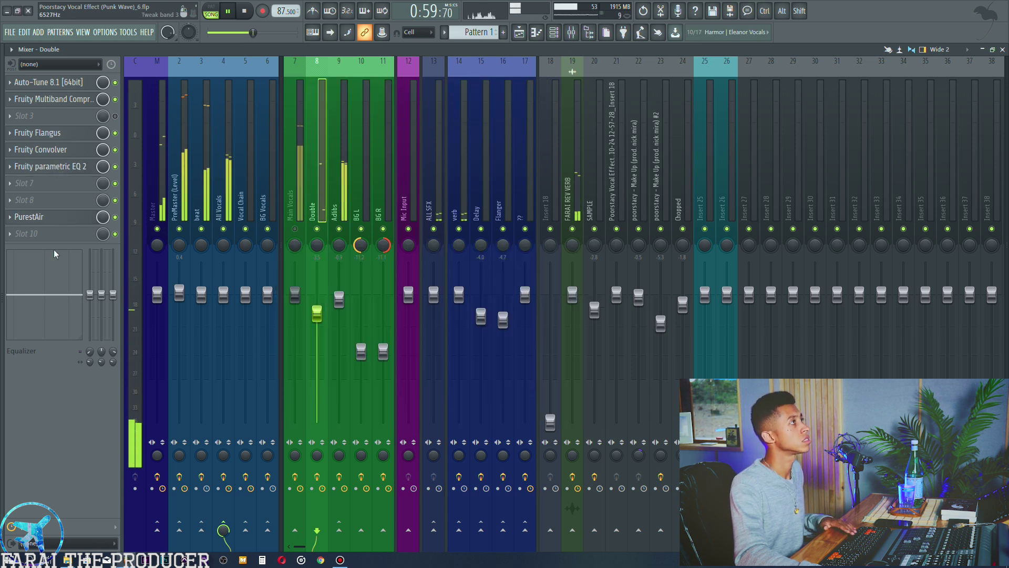
{"action": "key", "text": "space"}
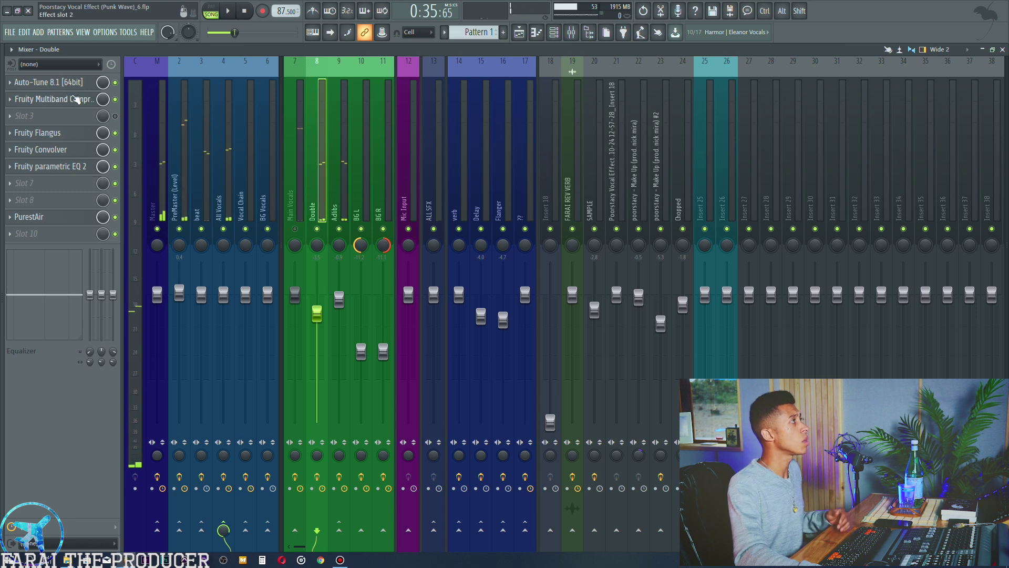
Step: Examine the Double track's Auto-Tune 8.1 and Fruity Multiband Compressor settings with playback stopped
{"action": "left_click", "coordinate": [74, 83]}
{"action": "left_click_drag", "start_coordinate": [75, 56], "coordinate": [510, 122]}
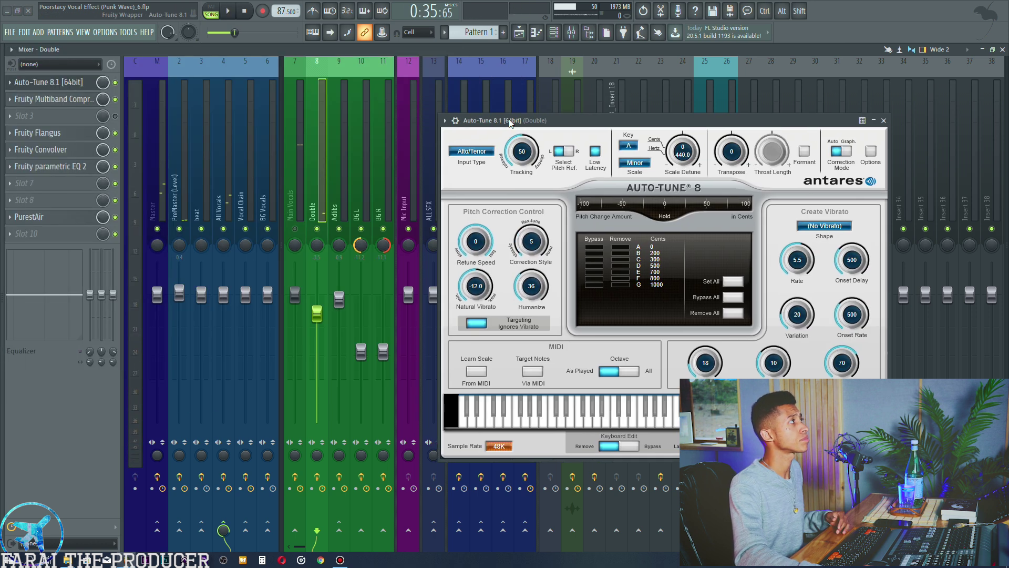
{"action": "left_click", "coordinate": [55, 84]}
{"action": "left_click", "coordinate": [53, 100]}
{"action": "left_click_drag", "start_coordinate": [352, 211], "coordinate": [449, 197]}
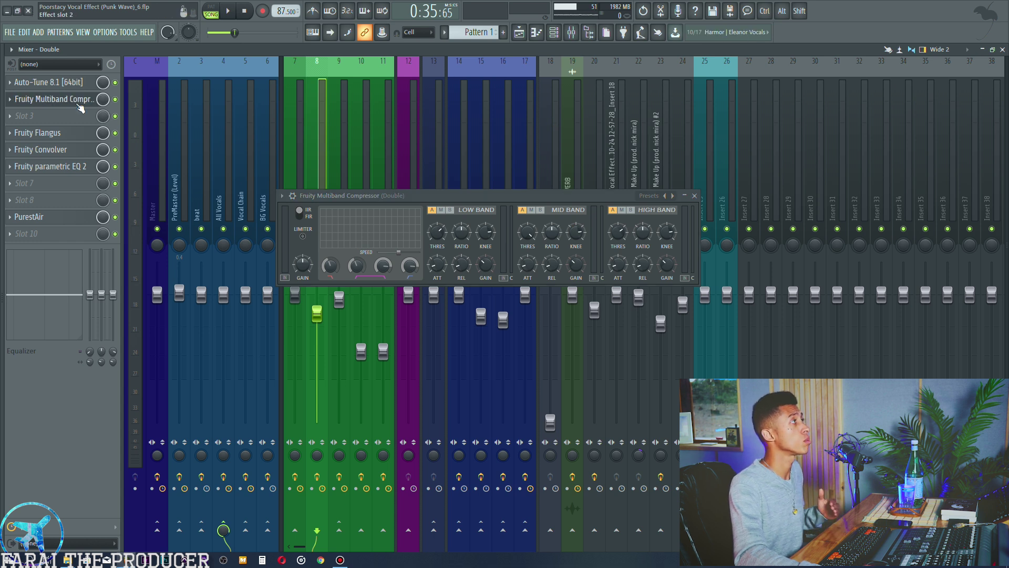
Step: Examine the Double track's Fruity Flangus, Fruity Convolver and Fruity parametric EQ 2 settings with playback stopped
{"action": "left_click", "coordinate": [48, 135]}
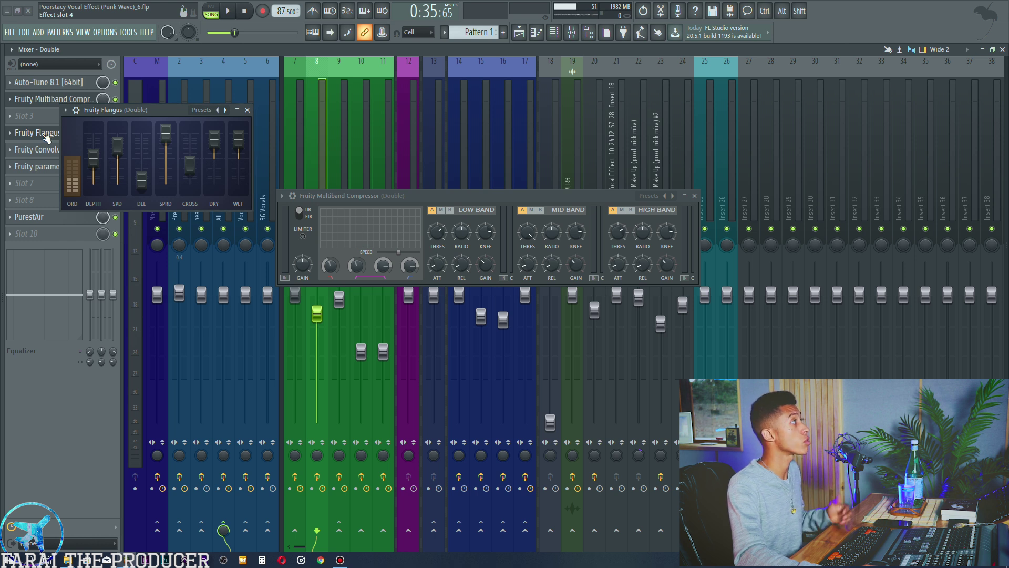
{"action": "left_click", "coordinate": [46, 136]}
{"action": "left_click", "coordinate": [42, 149]}
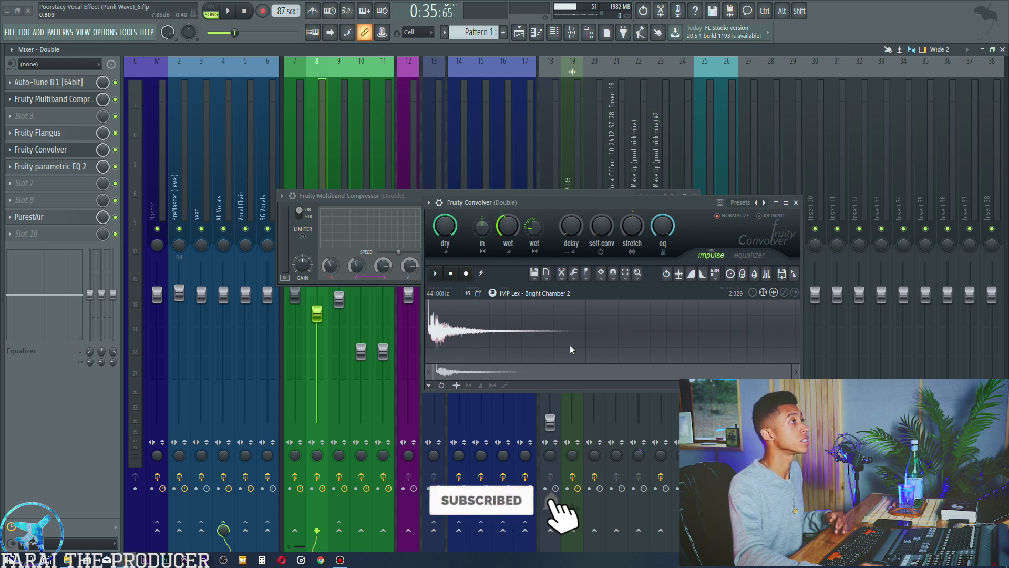
{"action": "left_click", "coordinate": [67, 167]}
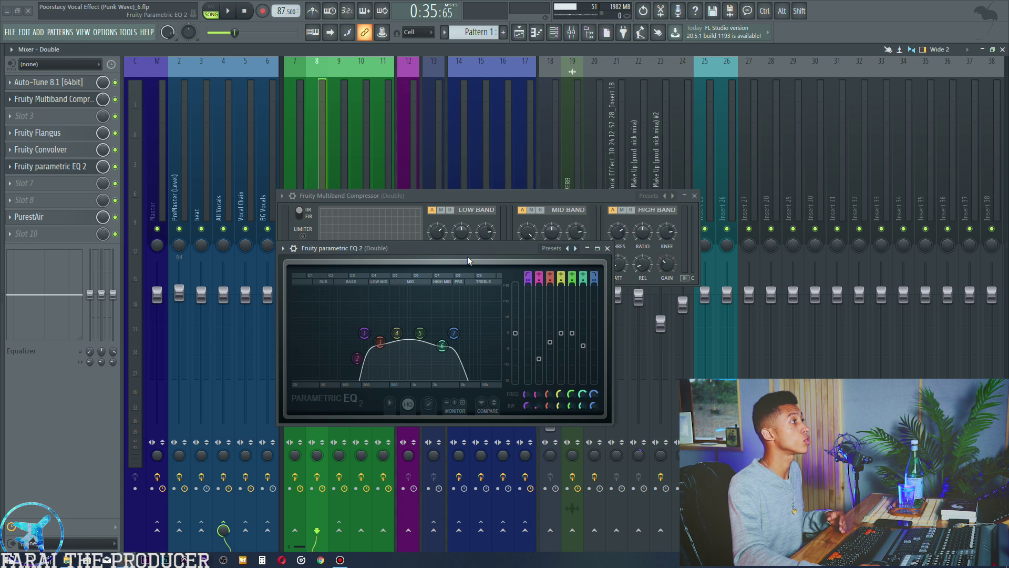
{"action": "left_click", "coordinate": [42, 167]}
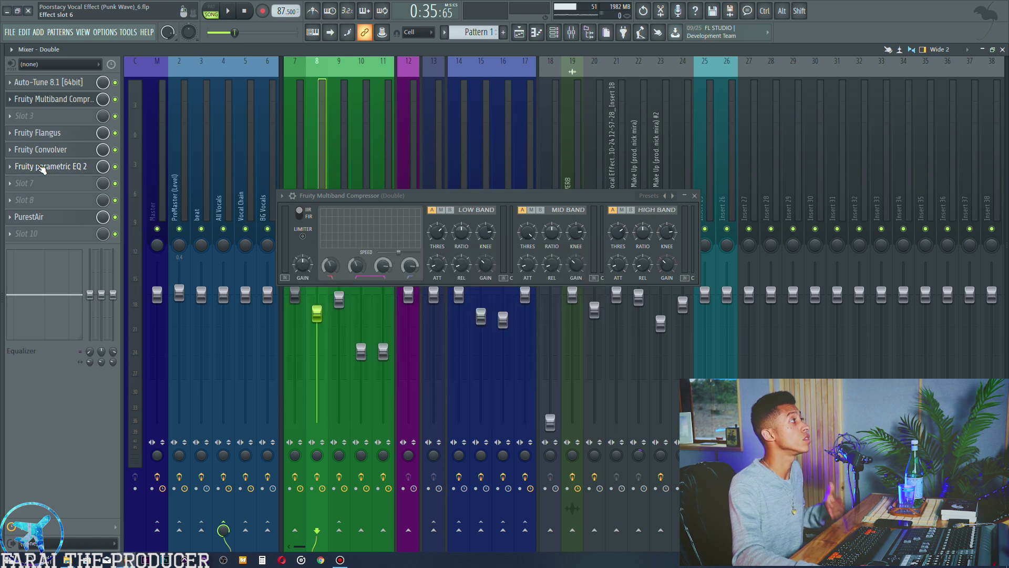
Step: Examine the Double track's PurestAir settings, and close both PurestAir and the Fruity Multiband Compressor
{"action": "left_click", "coordinate": [48, 217]}
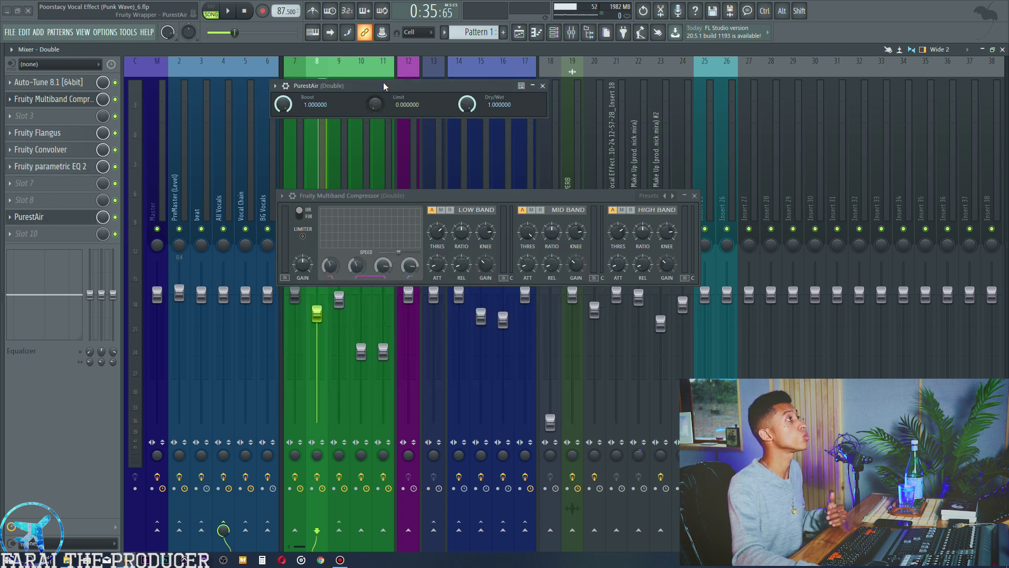
{"action": "left_click", "coordinate": [542, 86]}
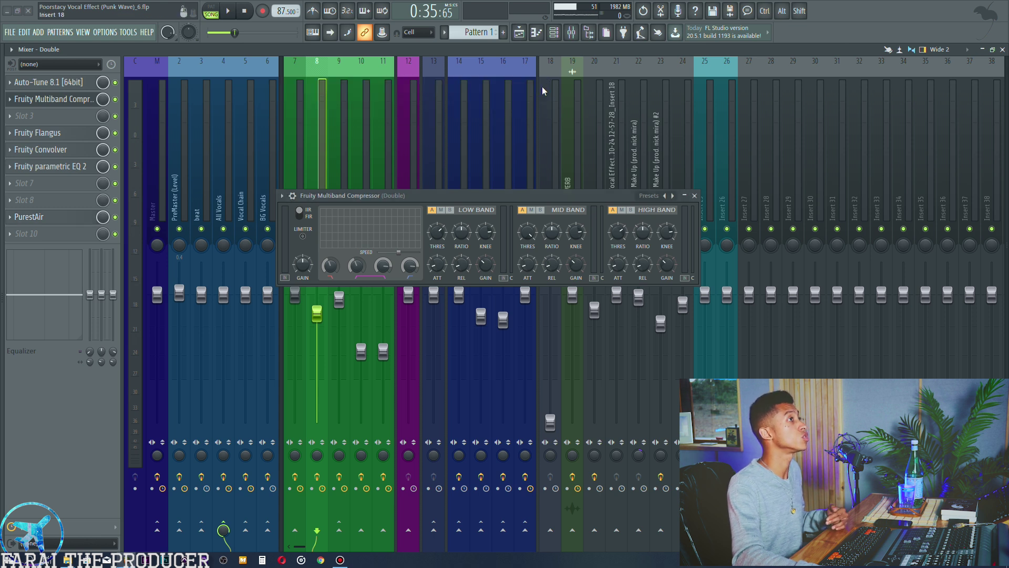
{"action": "left_click", "coordinate": [695, 196]}
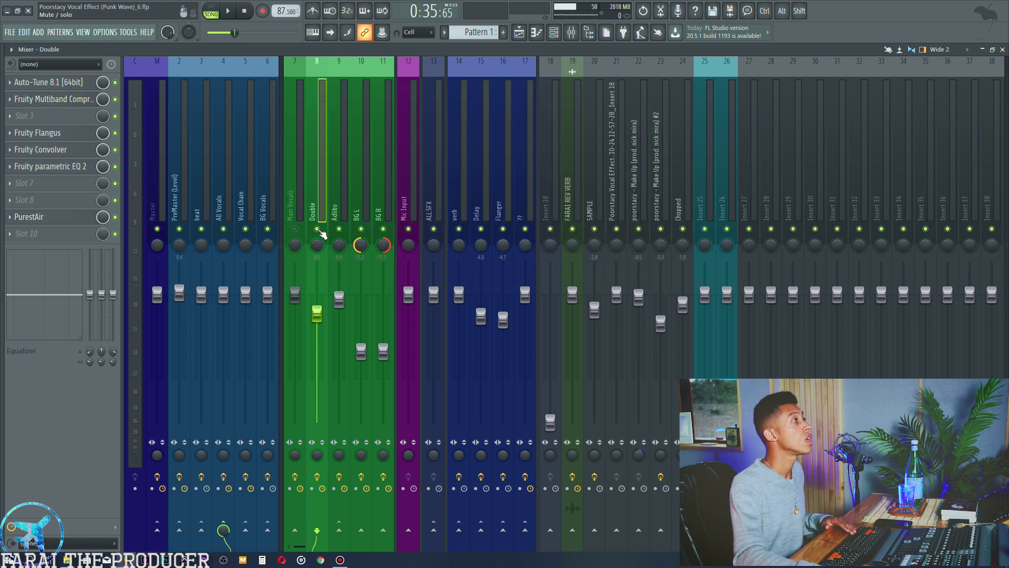
Step: Mute the Double track, select Adlibs in the mixer, and play the playlist from just before bar 15 to audition it
{"action": "left_click", "coordinate": [338, 201]}
{"action": "left_click", "coordinate": [520, 35]}
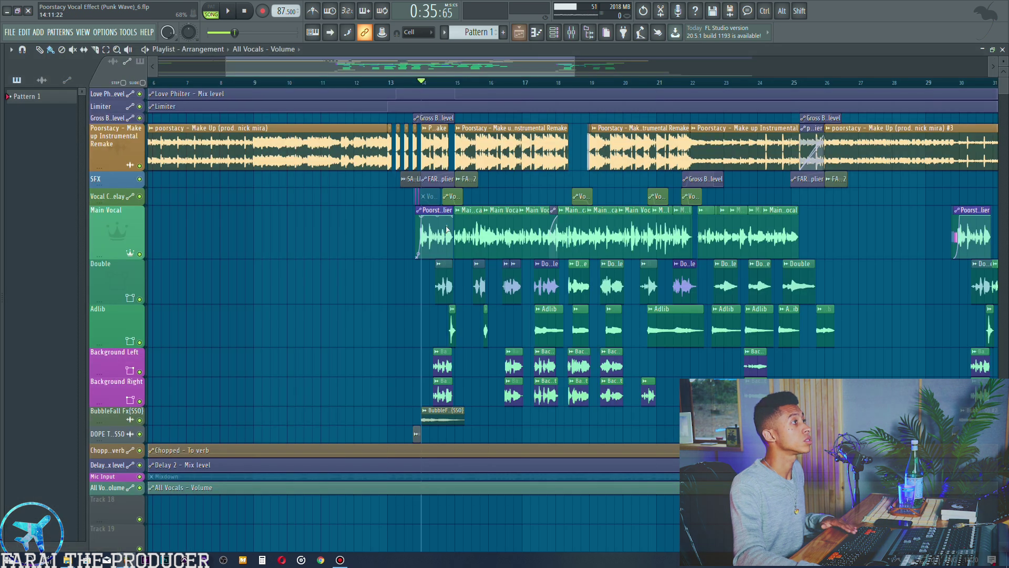
{"action": "left_click", "coordinate": [447, 82]}
{"action": "key", "text": "space"}
{"action": "scroll", "coordinate": [450, 84], "scroll_direction": "up", "scroll_amount": 3}
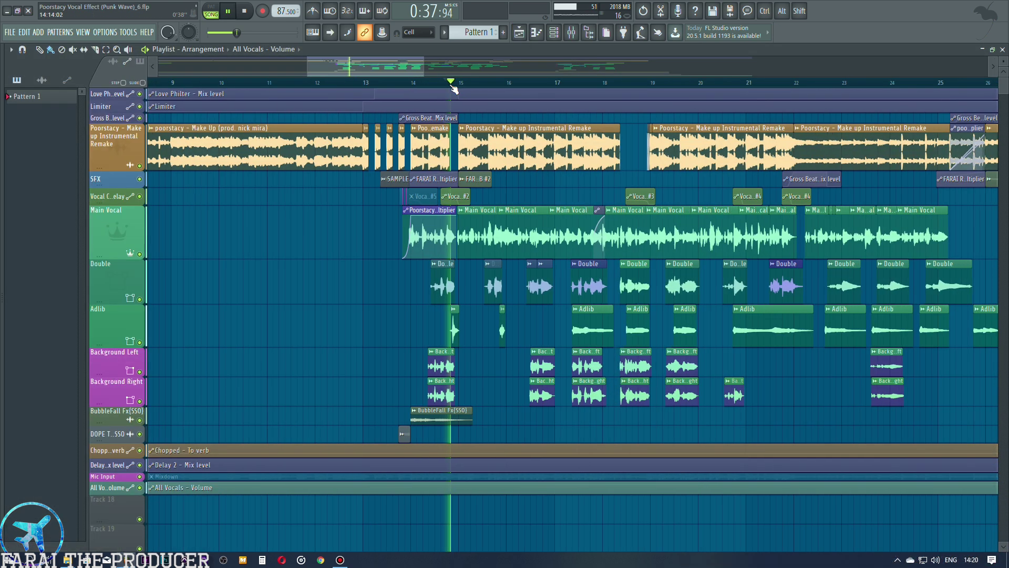
{"action": "left_click", "coordinate": [572, 32]}
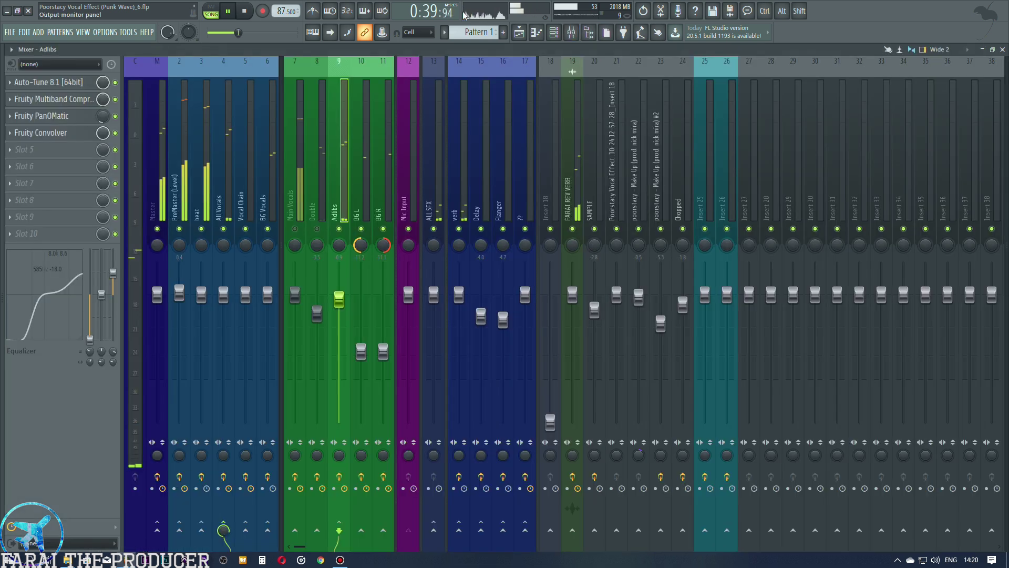
Step: Audition the Adlibs track, following playback in both the playlist and the mixer, and stop playback
{"action": "left_click", "coordinate": [517, 33]}
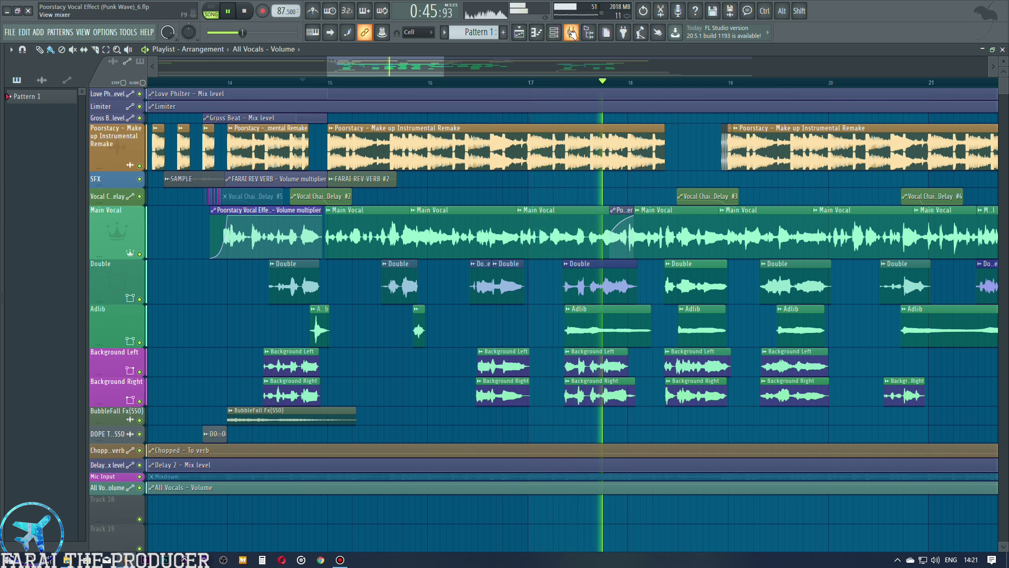
{"action": "left_click", "coordinate": [571, 33]}
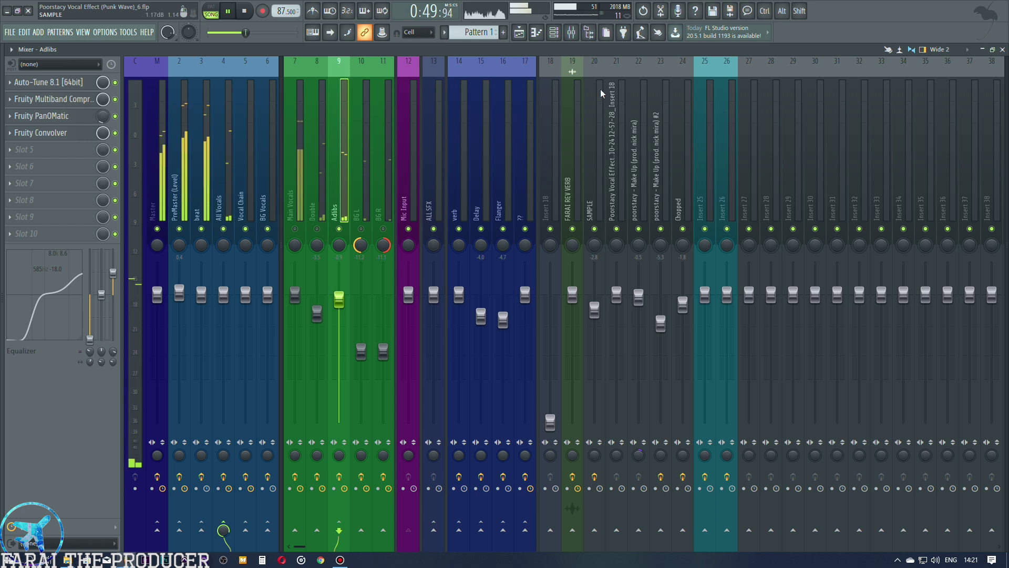
{"action": "left_click", "coordinate": [521, 34]}
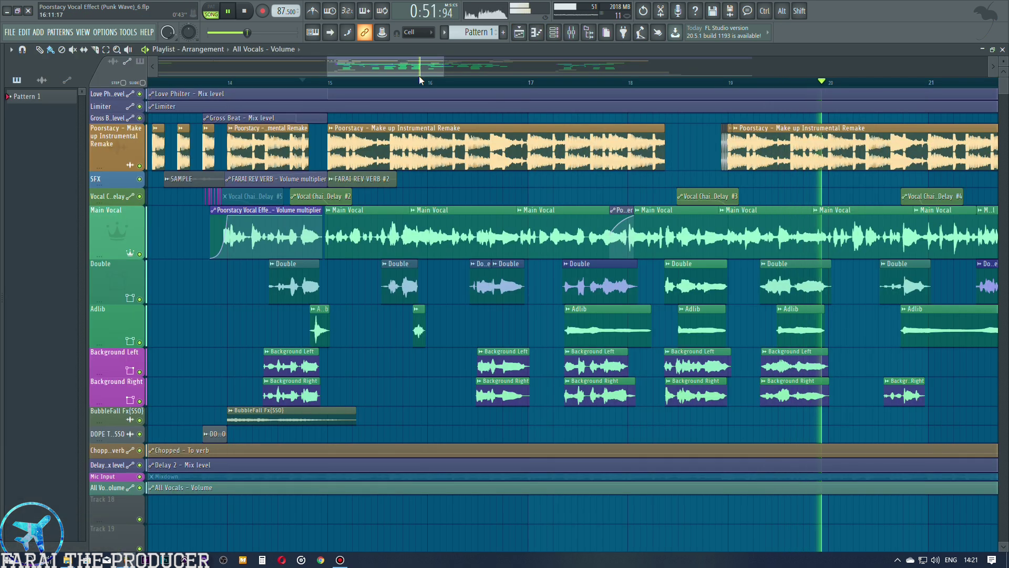
{"action": "scroll", "coordinate": [419, 79], "scroll_direction": "down", "scroll_amount": 4}
{"action": "left_click", "coordinate": [572, 33]}
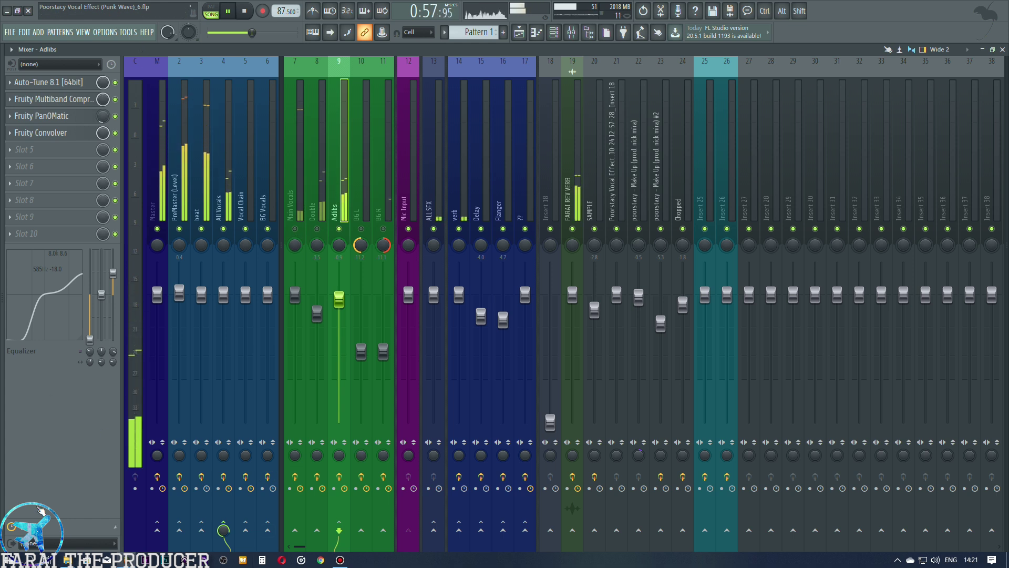
{"action": "key", "text": "space"}
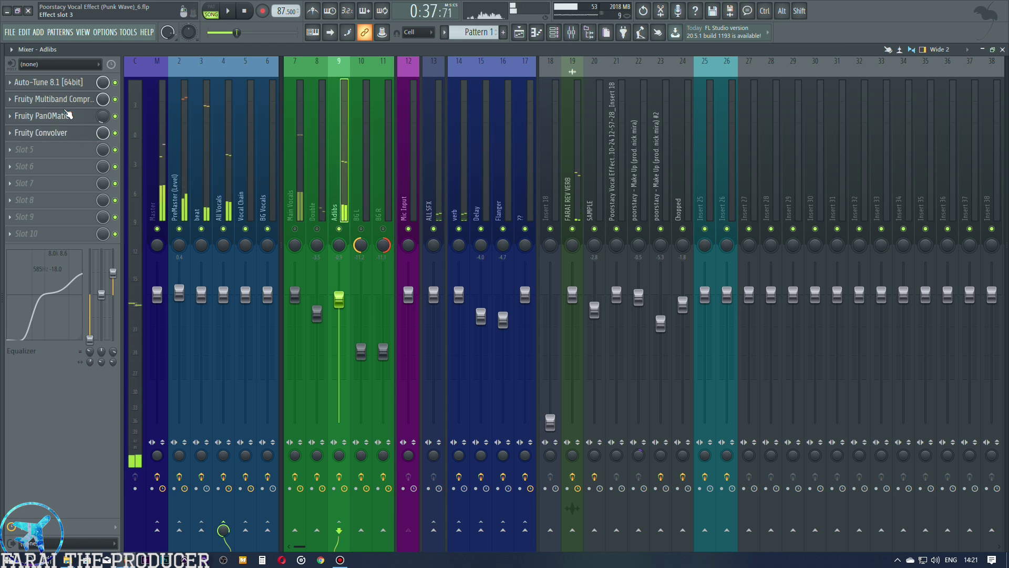
Step: Examine the Adlibs track's Auto-Tune 8.1 and Fruity Multiband Compressor settings, closing each plugin after viewing it
{"action": "left_click", "coordinate": [66, 82]}
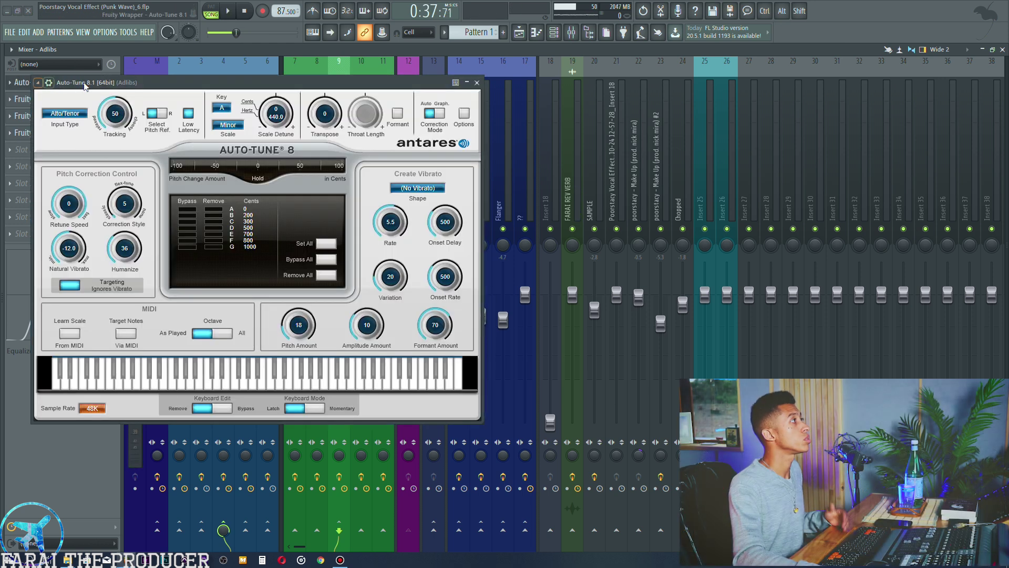
{"action": "left_click", "coordinate": [22, 83]}
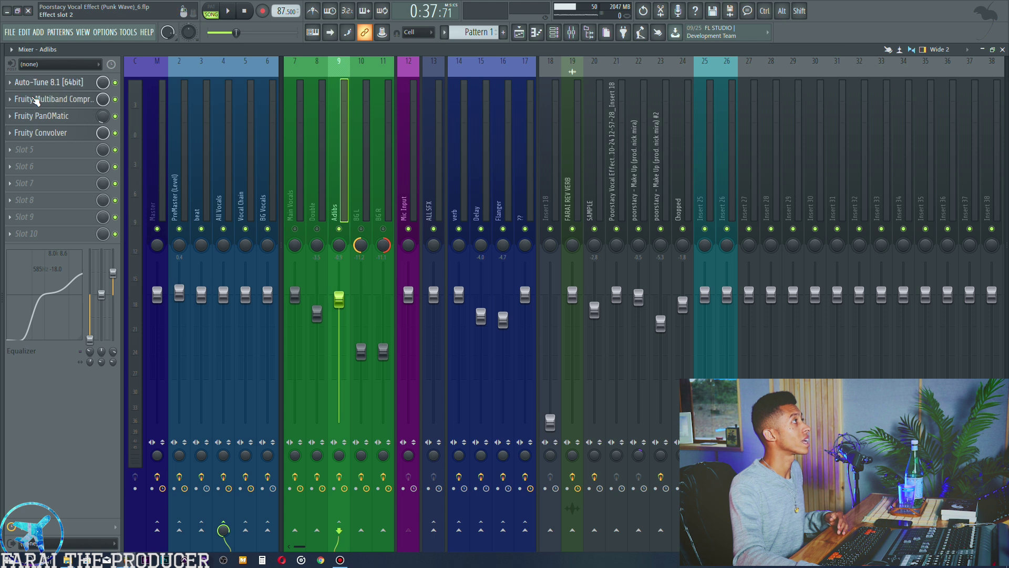
{"action": "left_click", "coordinate": [39, 99]}
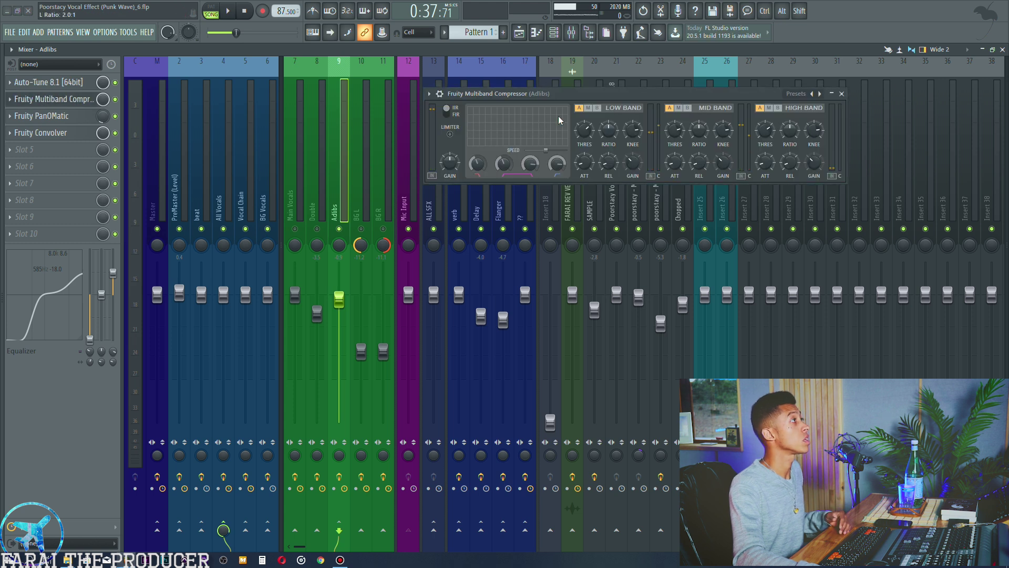
{"action": "left_click", "coordinate": [60, 100]}
Step: Examine the Adlibs track's Fruity PanOMatic and Fruity Convolver settings, closing each plugin after viewing it
{"action": "left_click", "coordinate": [55, 116]}
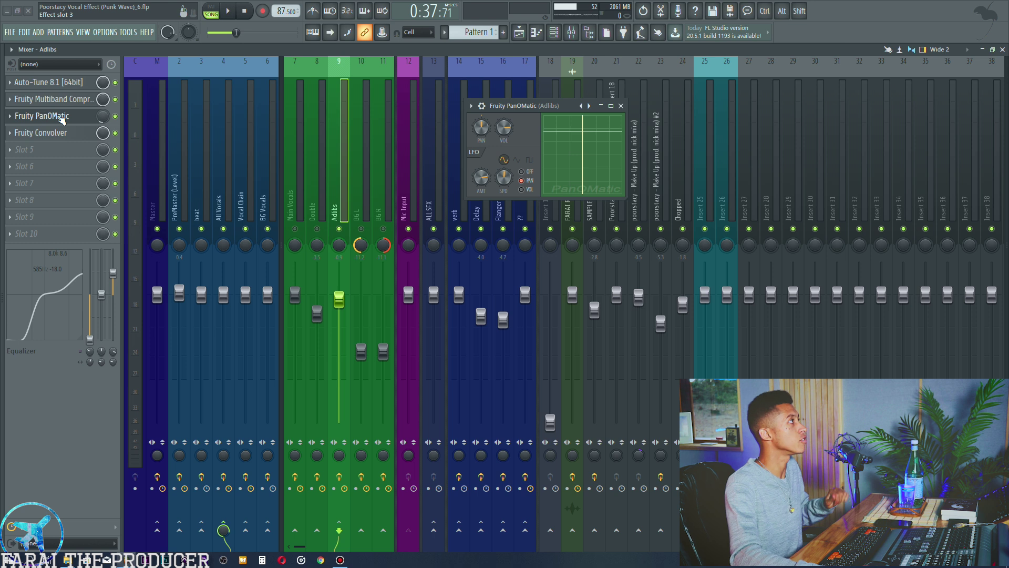
{"action": "left_click", "coordinate": [60, 117]}
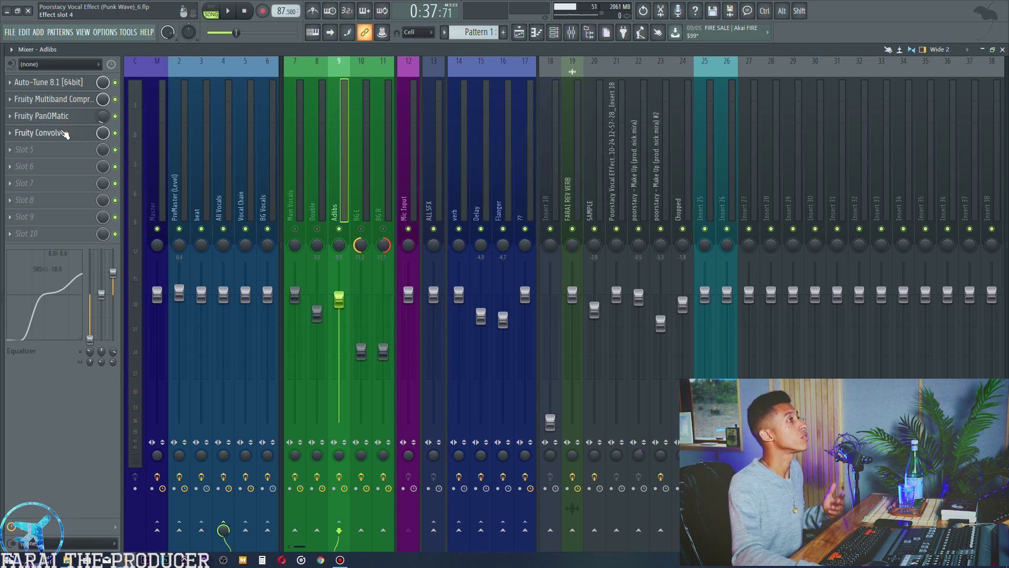
{"action": "left_click", "coordinate": [68, 132]}
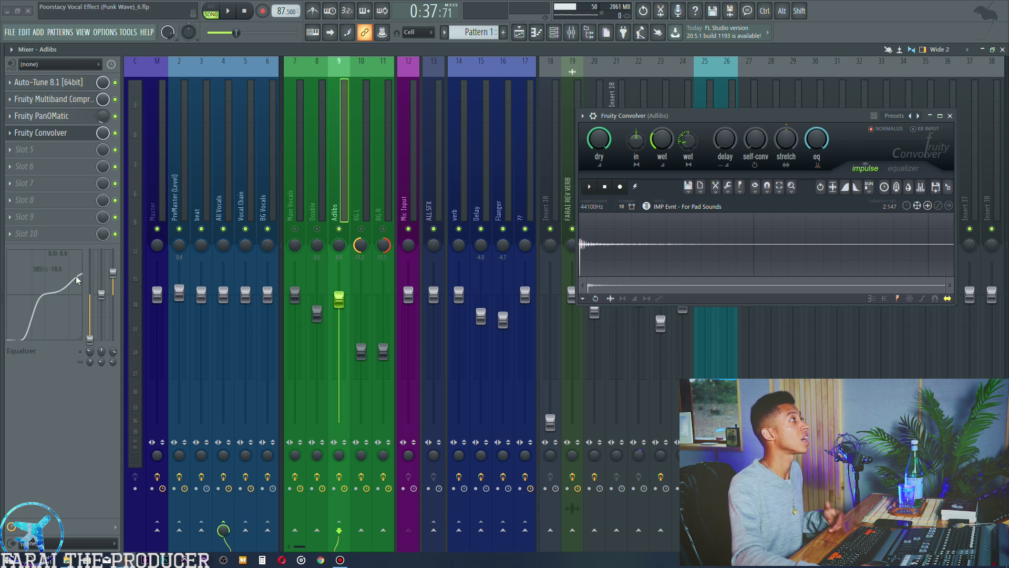
{"action": "left_click", "coordinate": [56, 133]}
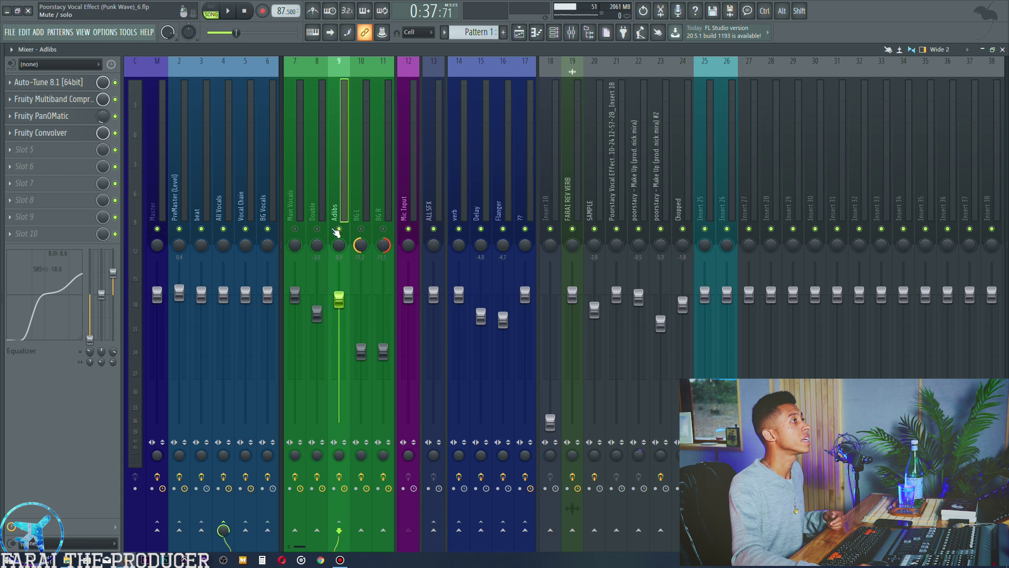
Step: Play the playlist from about bar 14 and select BG L in the mixer to audition the background vocals
{"action": "left_click", "coordinate": [519, 33]}
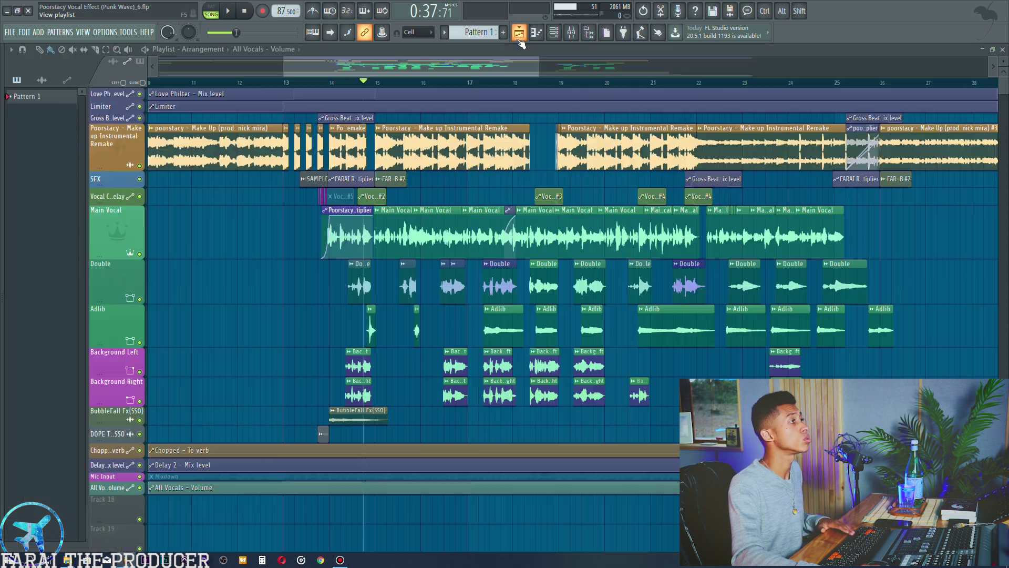
{"action": "left_click", "coordinate": [332, 82]}
{"action": "key", "text": "space"}
{"action": "scroll", "coordinate": [349, 210], "scroll_direction": "up", "scroll_amount": 3}
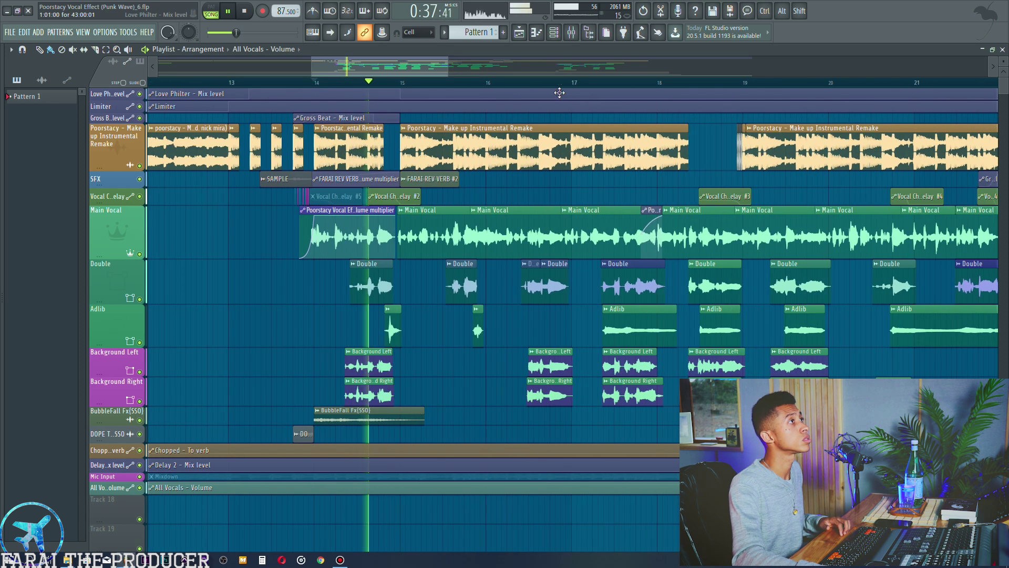
{"action": "key", "text": "F9"}
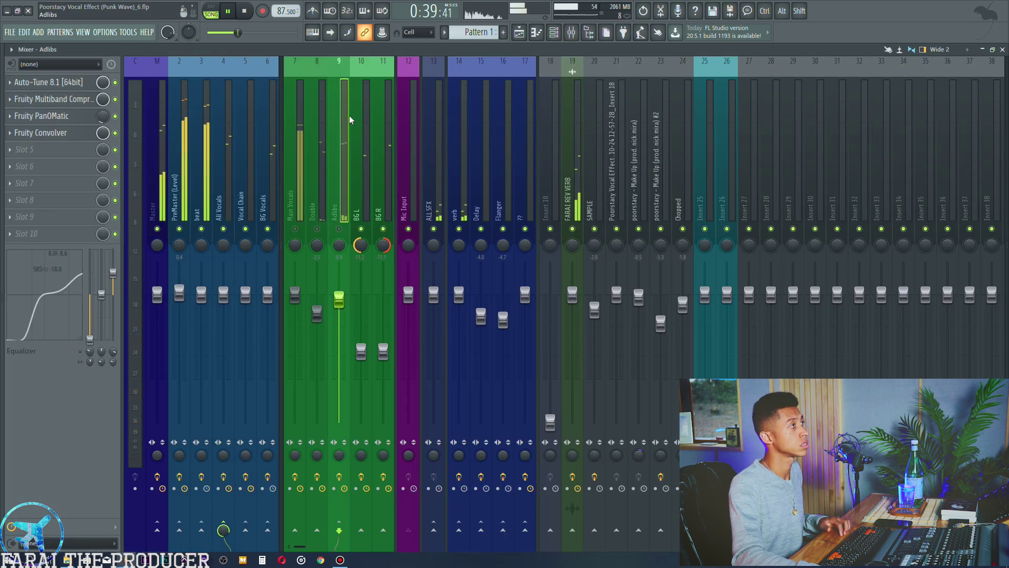
{"action": "left_click", "coordinate": [360, 165]}
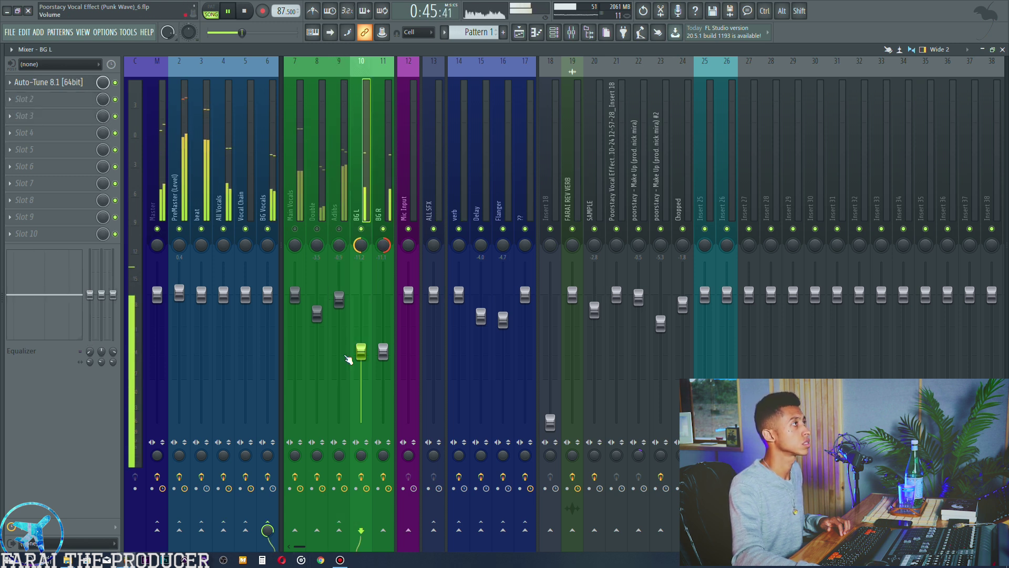
Step: Examine the BG Vocals track's DeEsser Stereo during playback, select BG R in the mixer, and stop playback
{"action": "left_click", "coordinate": [267, 157]}
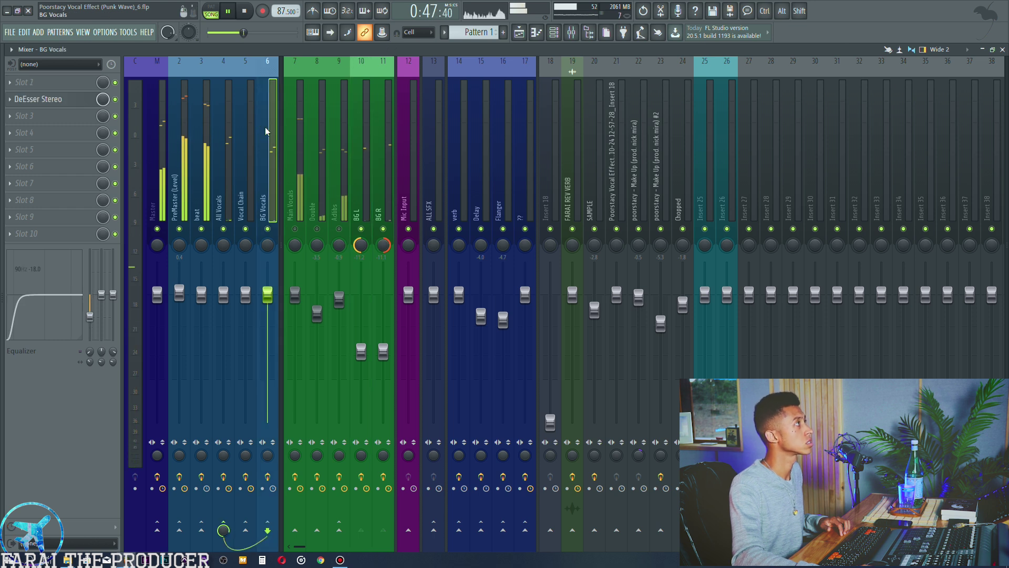
{"action": "left_click", "coordinate": [38, 98]}
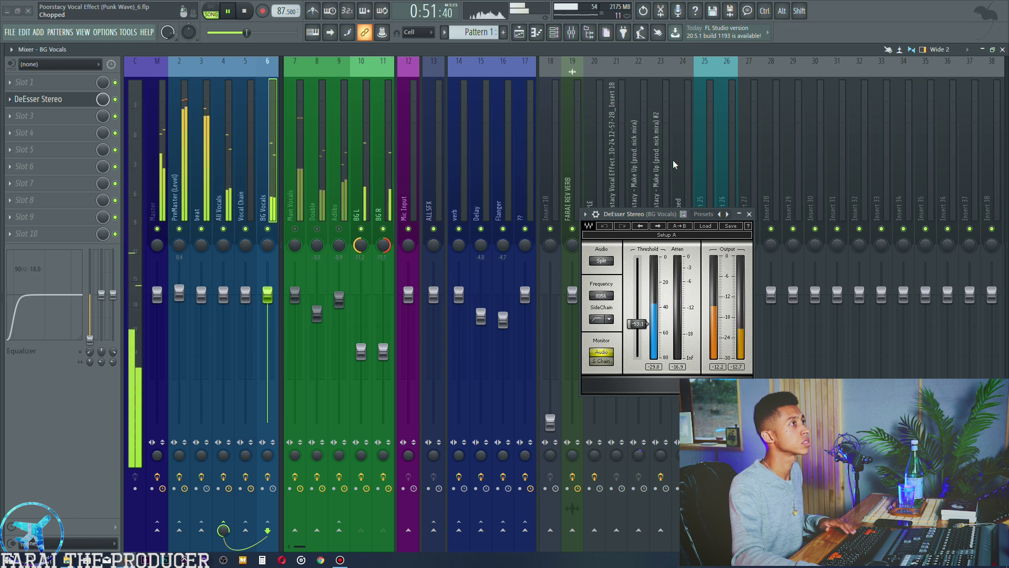
{"action": "left_click", "coordinate": [355, 183]}
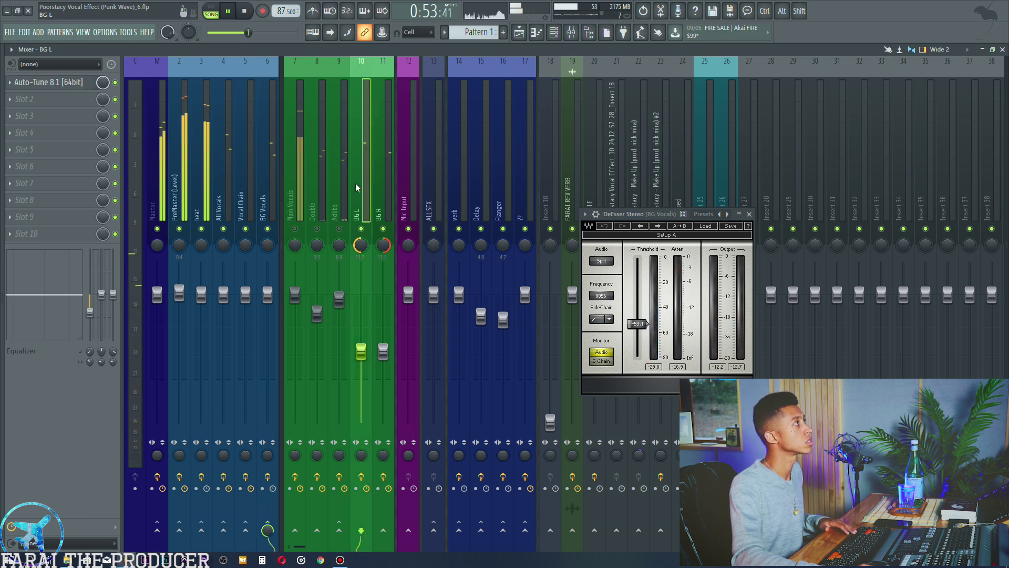
{"action": "left_click", "coordinate": [380, 185]}
{"action": "key", "text": "space"}
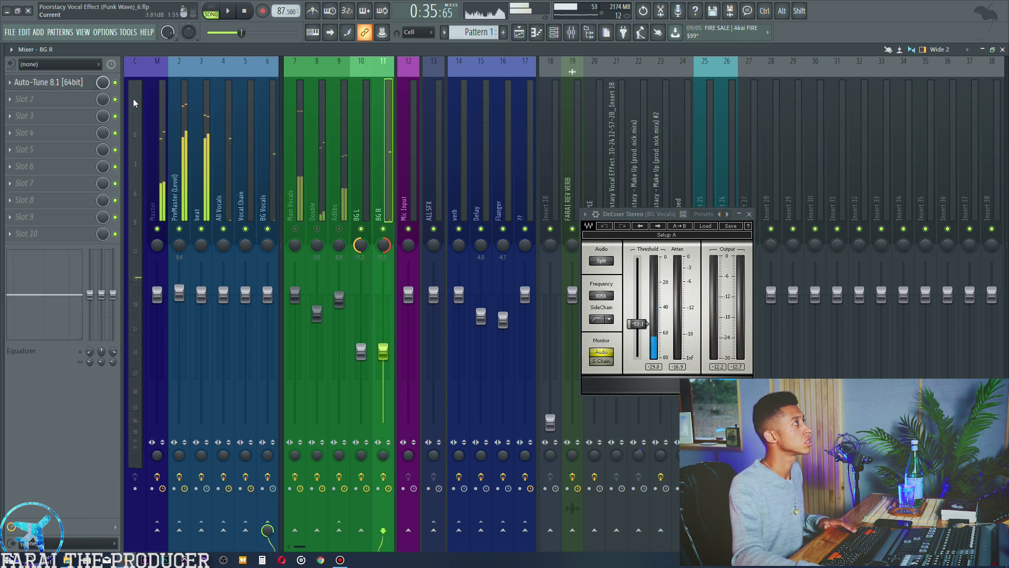
Step: Examine the Auto-Tune 8.1 settings on BG R and on BG L, closing each plugin window after viewing it
{"action": "left_click", "coordinate": [71, 82]}
{"action": "left_click_drag", "start_coordinate": [298, 138], "coordinate": [485, 135]}
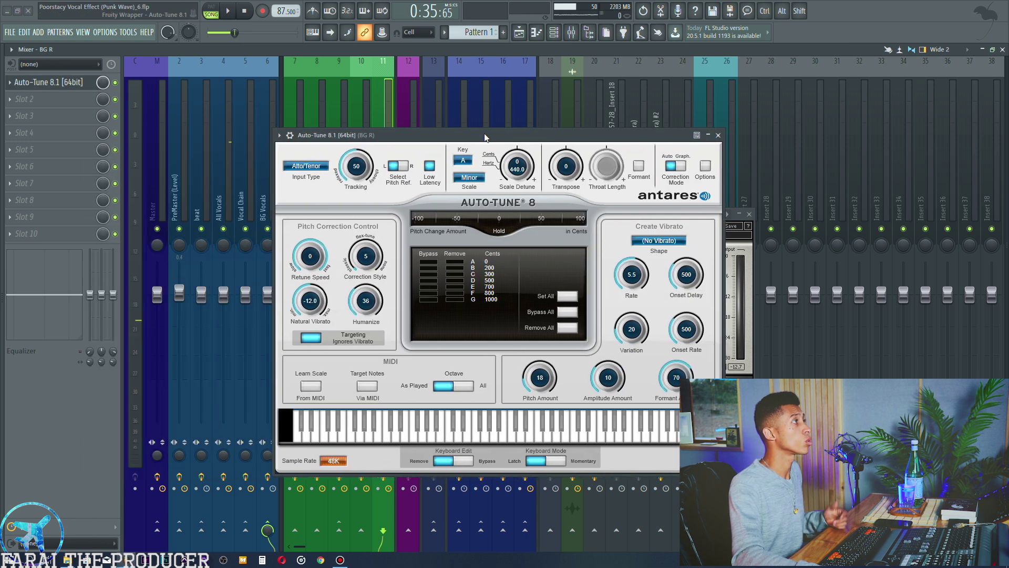
{"action": "left_click", "coordinate": [66, 84]}
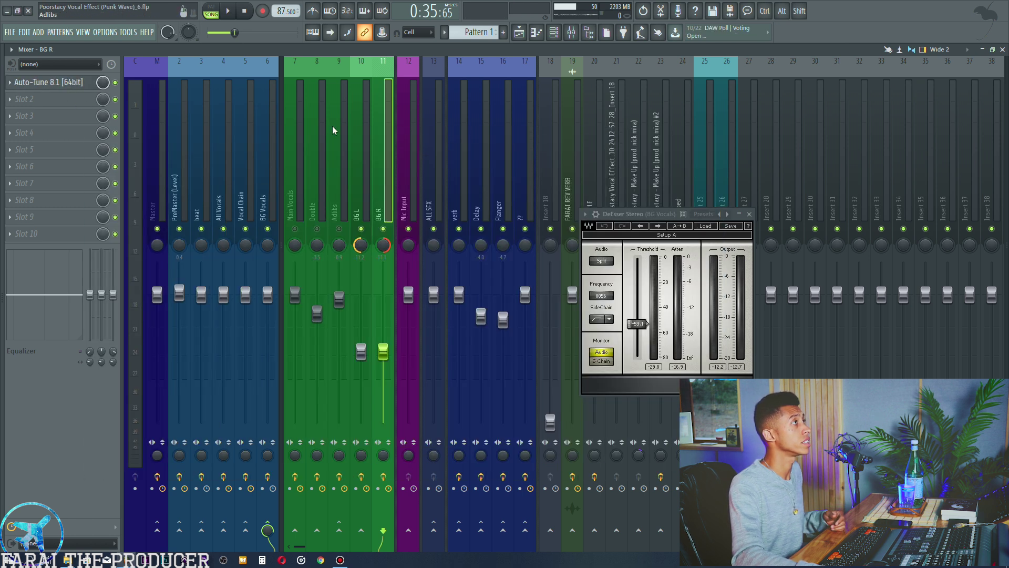
{"action": "left_click", "coordinate": [362, 129]}
{"action": "left_click", "coordinate": [67, 83]}
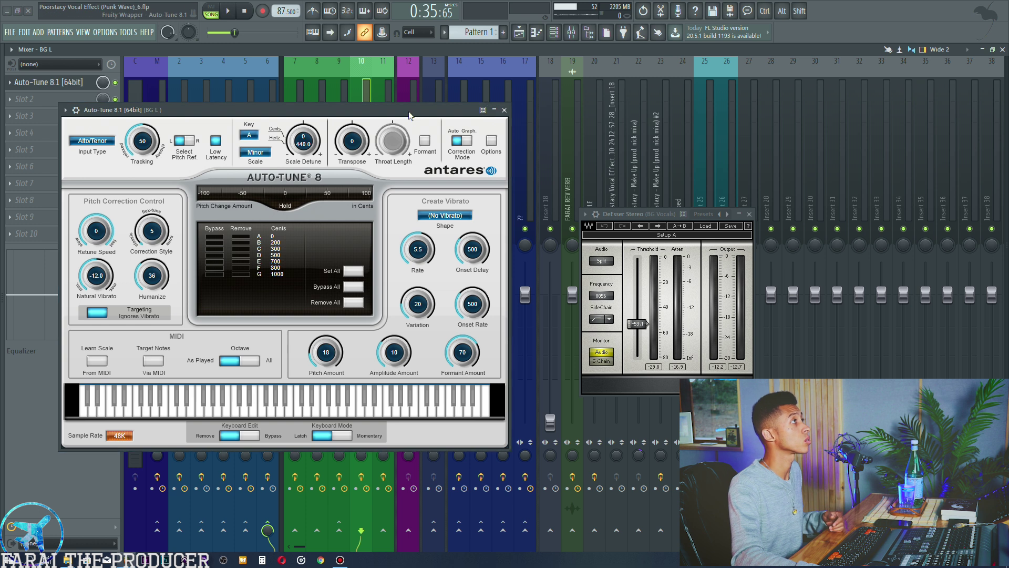
{"action": "left_click", "coordinate": [505, 110]}
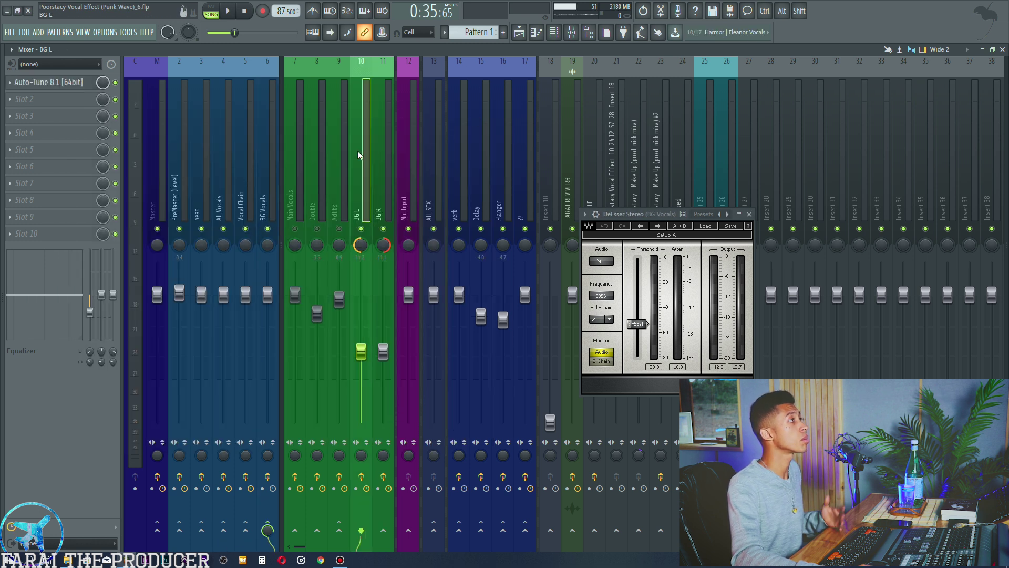
{"action": "left_click", "coordinate": [373, 156]}
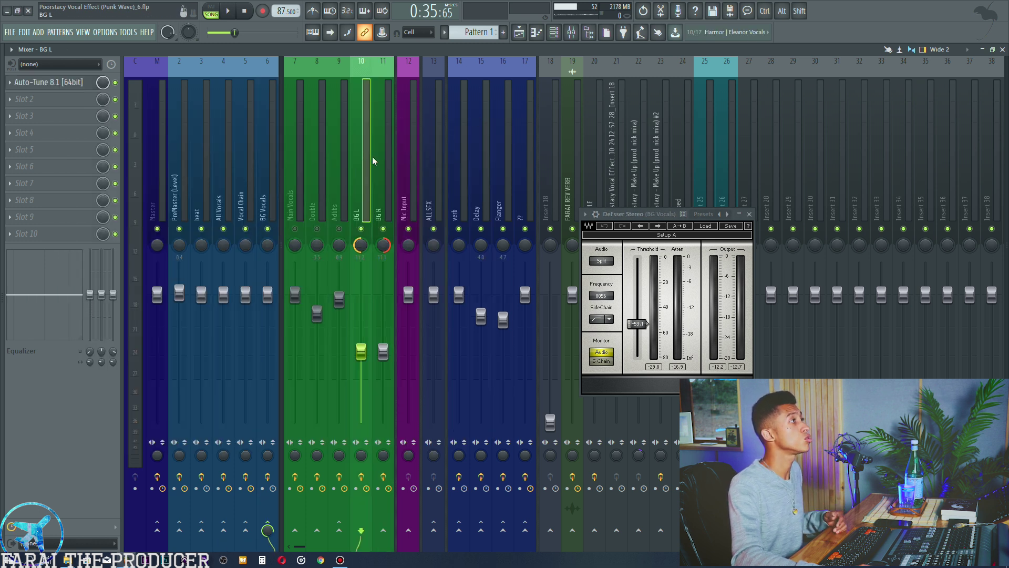
Step: Select BG Vocals in the mixer, check the background clips in the playlist, and close the DeEsser Stereo window
{"action": "left_click", "coordinate": [270, 171]}
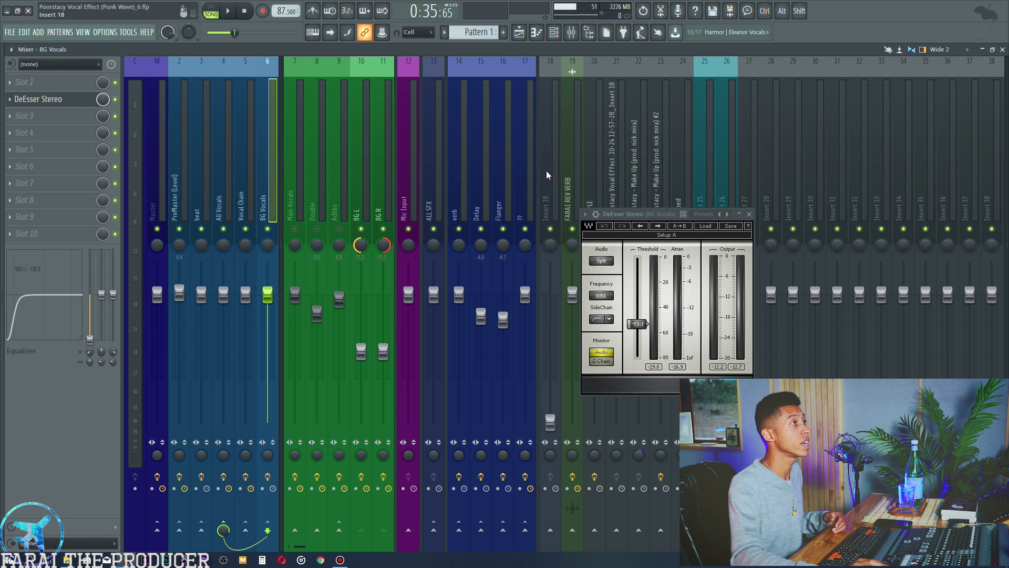
{"action": "left_click", "coordinate": [520, 33]}
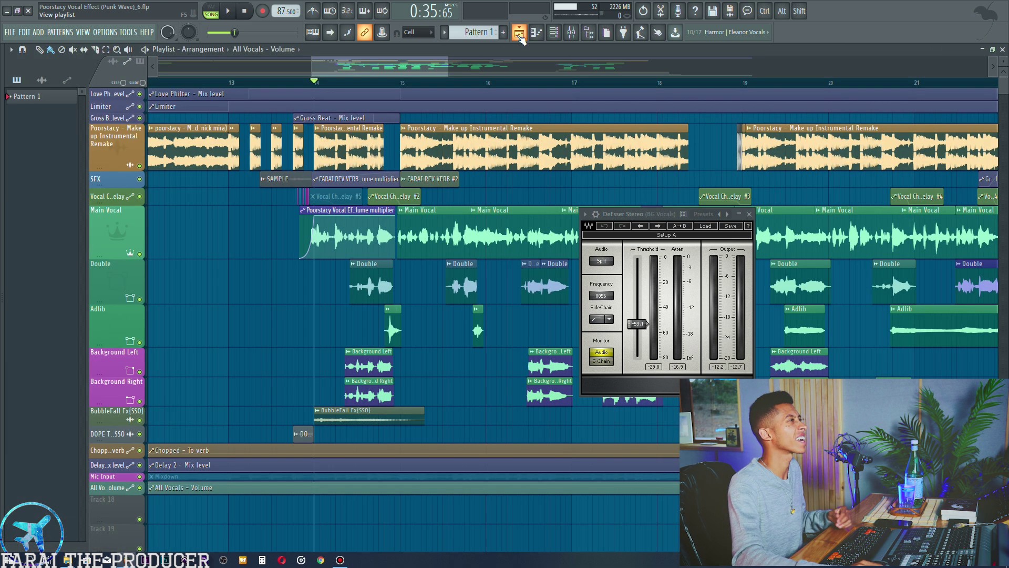
{"action": "left_click", "coordinate": [749, 214]}
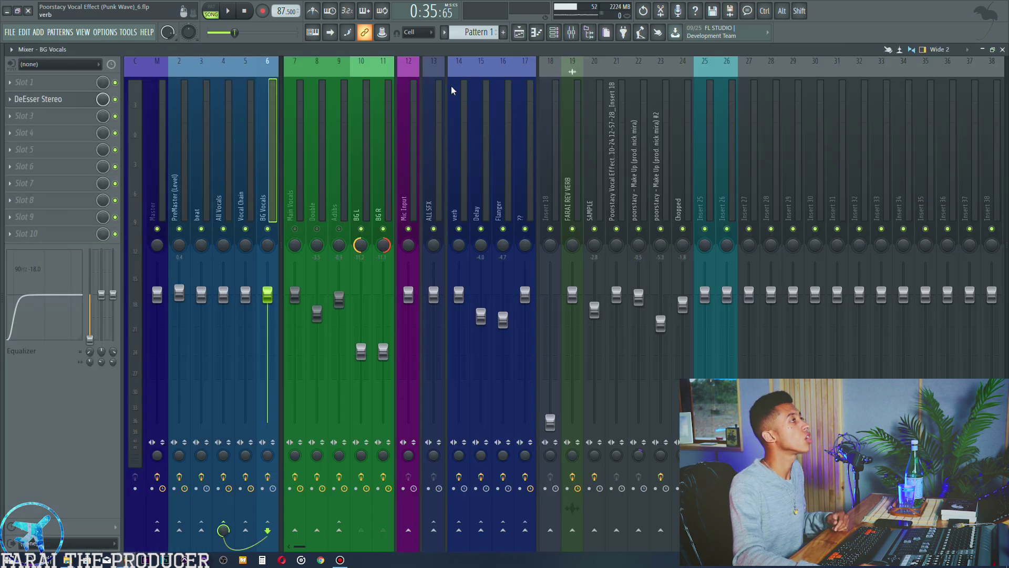
Step: Unmute Main Vocals and mute the BG L and BG R tracks in the mixer
{"action": "left_click", "coordinate": [519, 34]}
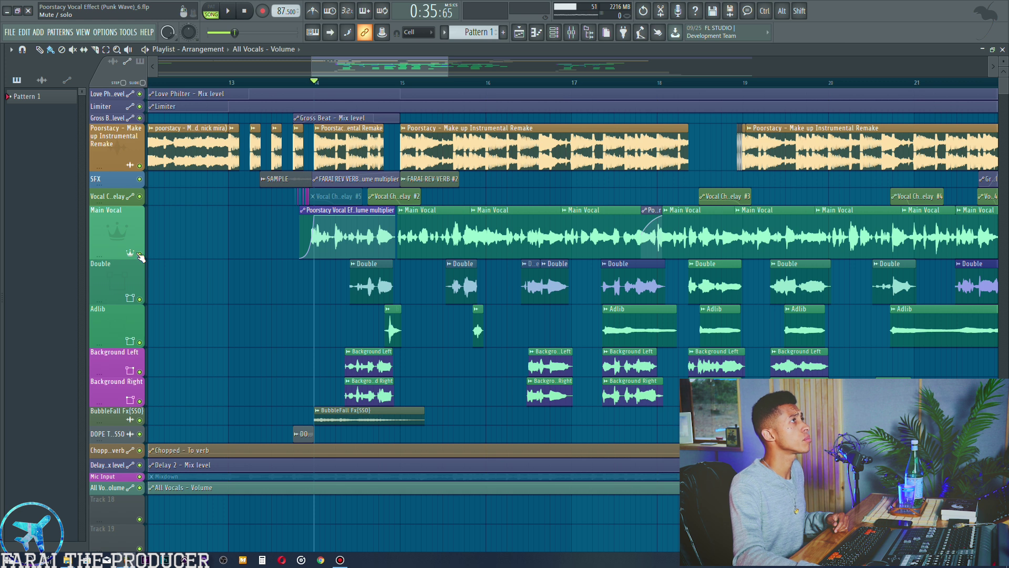
{"action": "left_click", "coordinate": [573, 36]}
{"action": "left_click_drag", "start_coordinate": [320, 229], "coordinate": [384, 229]}
Step: Review the ALL SFX track, examine the verb track's Fruity Convolver settings, and close the plugin
{"action": "left_click", "coordinate": [441, 185]}
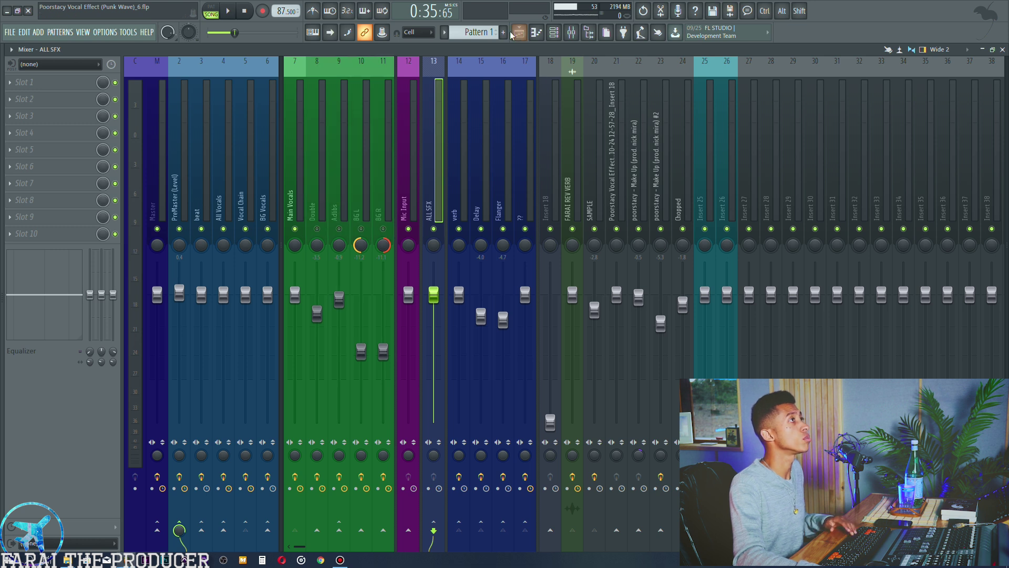
{"action": "left_click", "coordinate": [463, 197]}
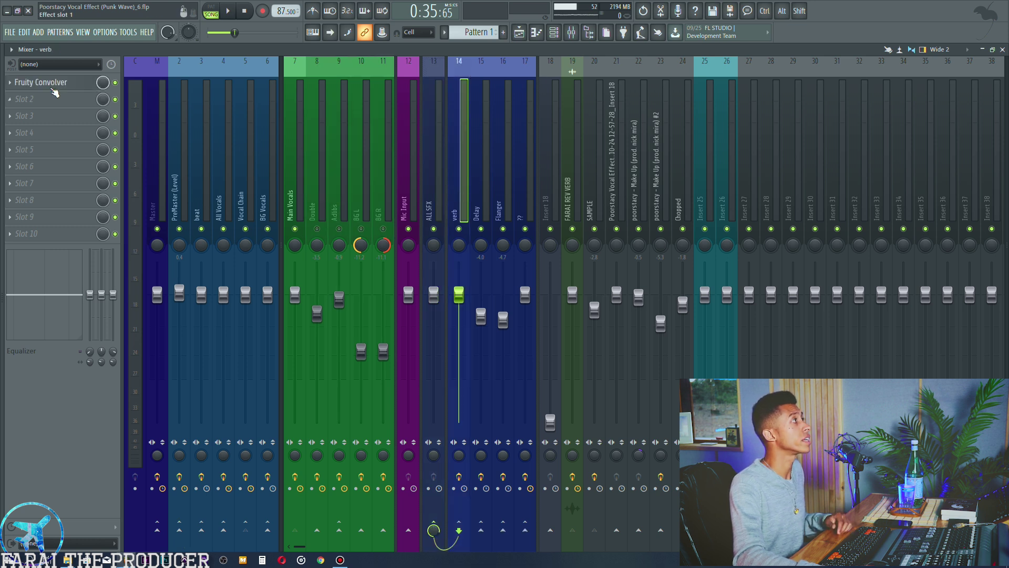
{"action": "left_click", "coordinate": [55, 84]}
{"action": "left_click_drag", "start_coordinate": [513, 172], "coordinate": [633, 242]}
{"action": "left_click", "coordinate": [63, 86]}
Step: Select the Delay track in the mixer, examine its H-Delay Stereo settings, and close the plugin
{"action": "left_click", "coordinate": [476, 188]}
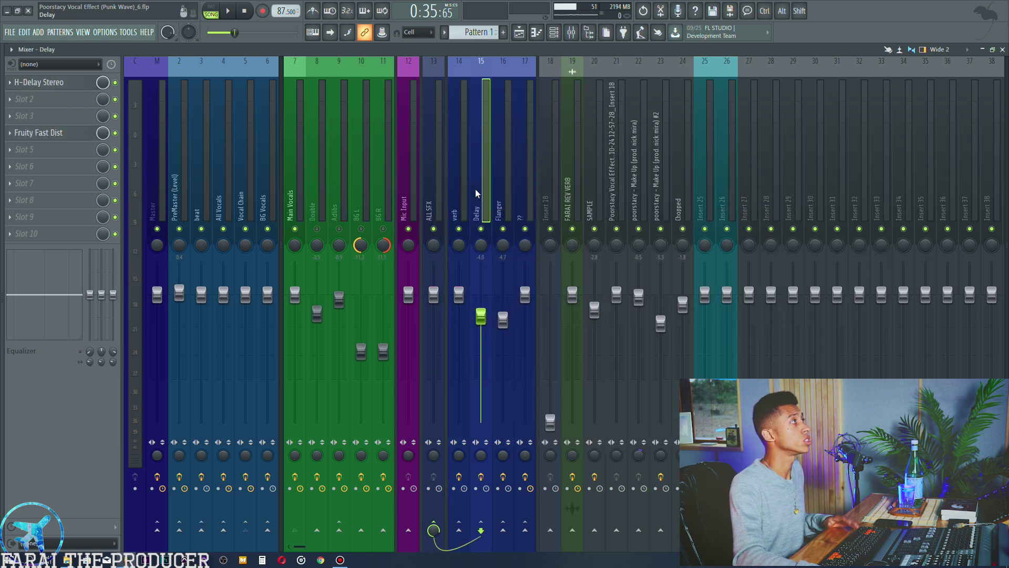
{"action": "left_click", "coordinate": [57, 87]}
{"action": "left_click", "coordinate": [57, 87]}
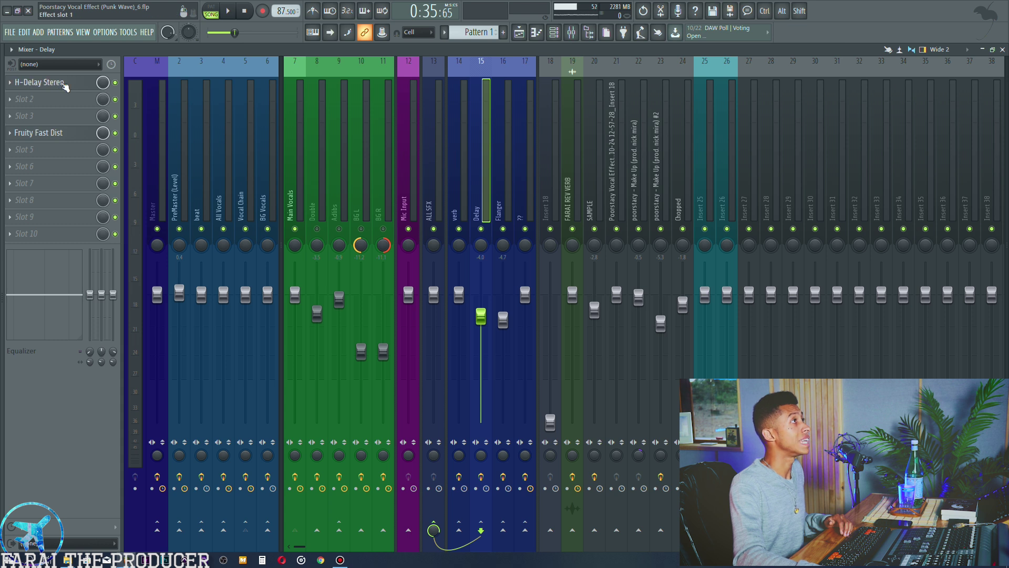
Step: Enlarge the Vocal Chain – To Delay track in the playlist to expose its automation curves
{"action": "left_click", "coordinate": [520, 32]}
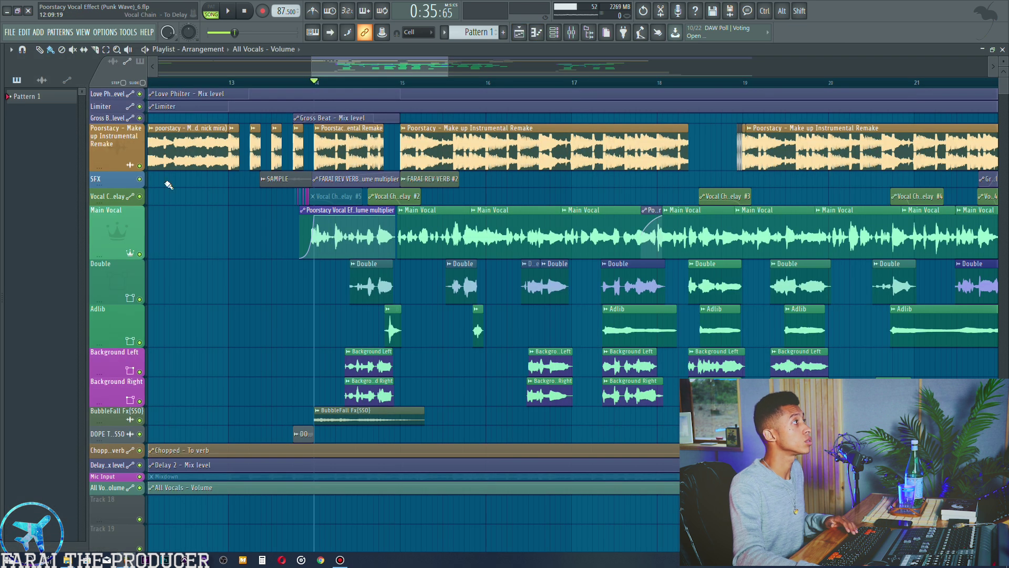
{"action": "left_click_drag", "start_coordinate": [127, 204], "coordinate": [127, 239]}
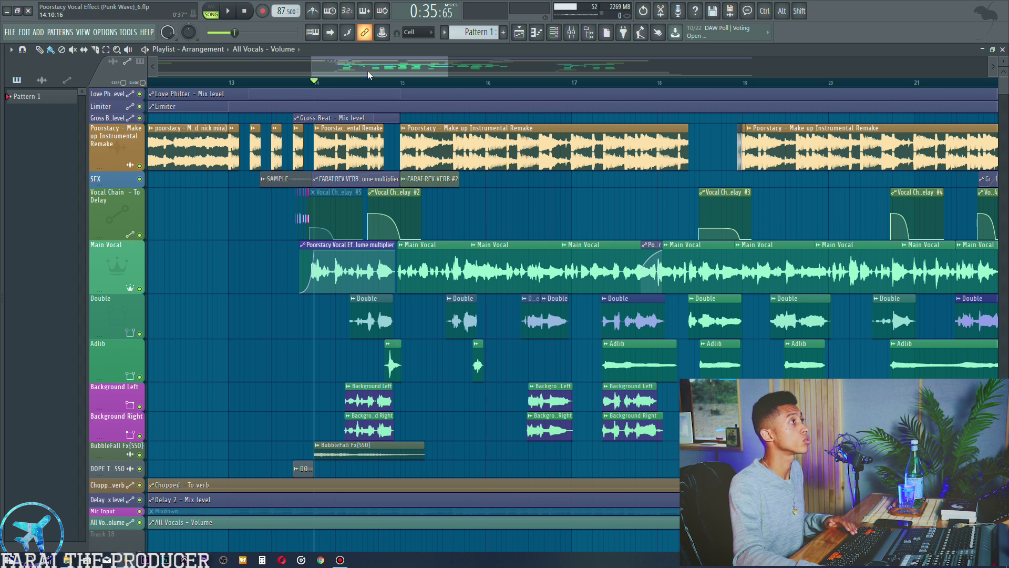
Step: Play the arrangement from where the main vocal enters and examine the Delay track's H-Delay Stereo settings during playback
{"action": "left_click_drag", "start_coordinate": [368, 73], "coordinate": [374, 74]}
{"action": "key", "text": "space"}
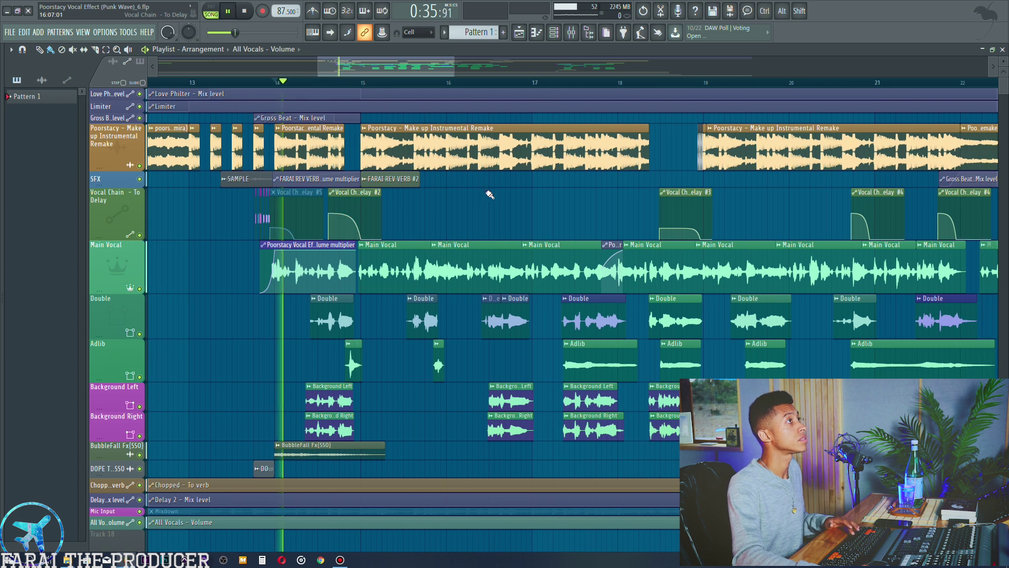
{"action": "left_click", "coordinate": [574, 35]}
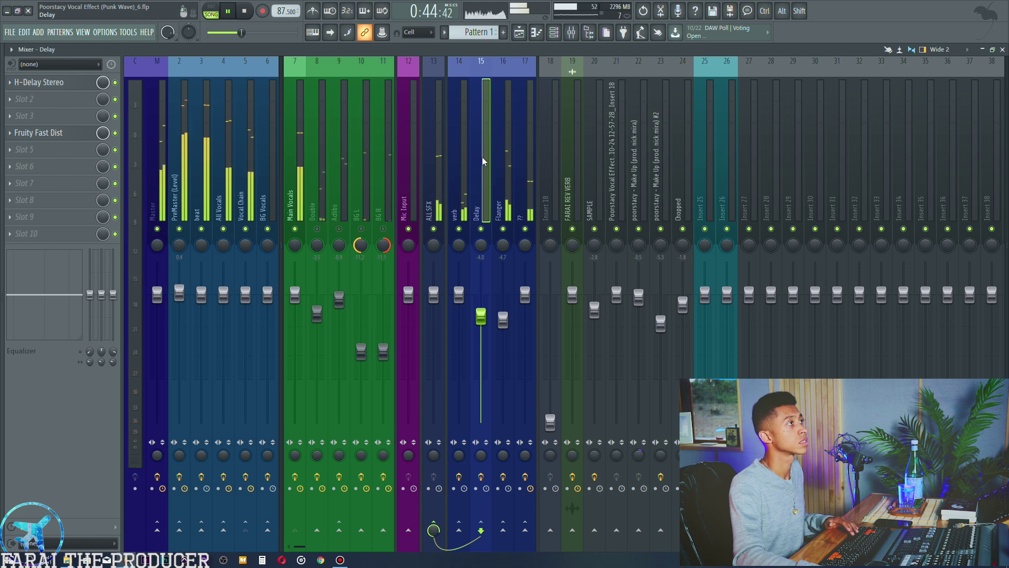
{"action": "left_click", "coordinate": [38, 82]}
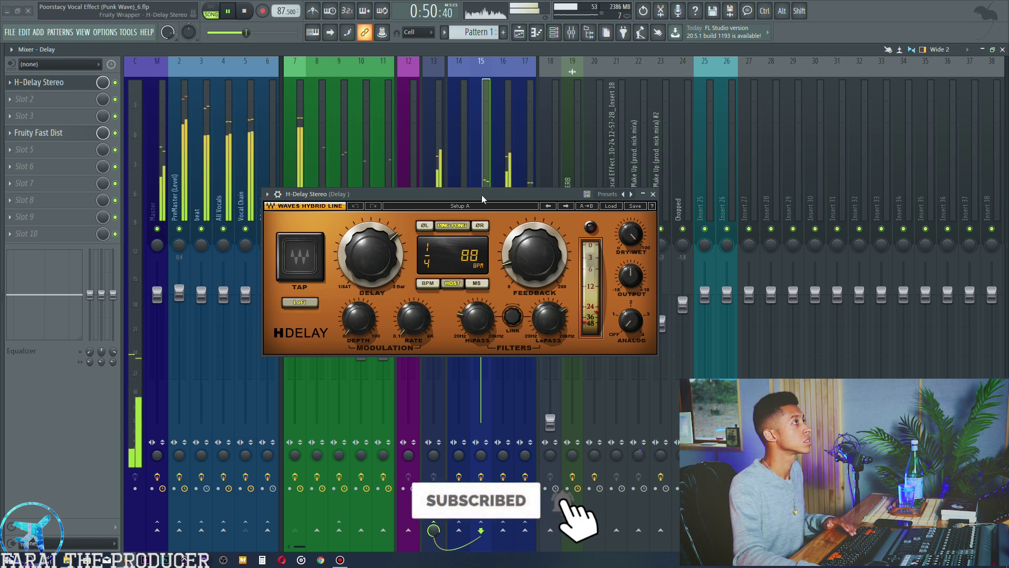
{"action": "key", "text": "space"}
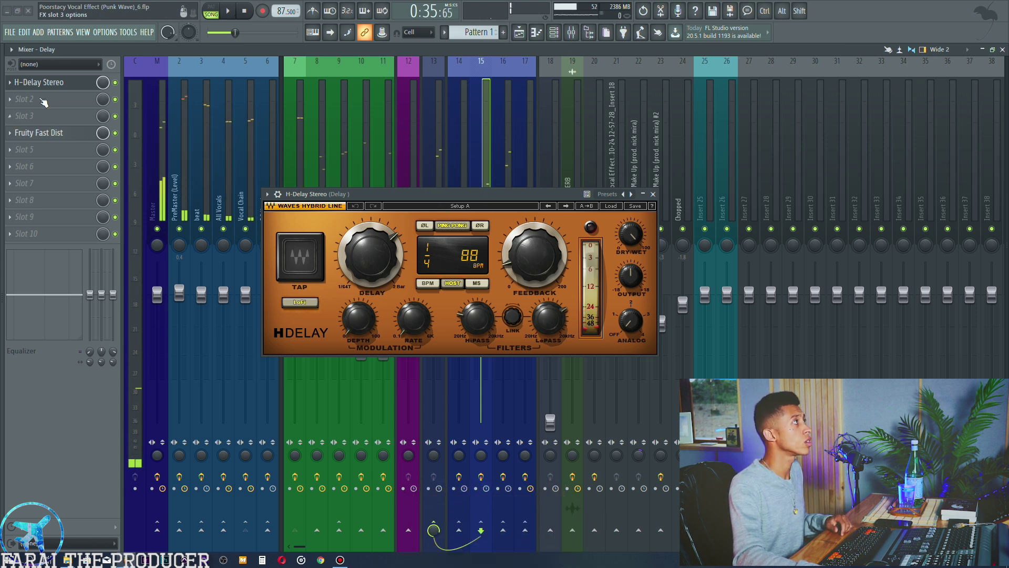
Step: Examine the Delay track's Fruity Fast Dist settings beside H-Delay Stereo, and close both plugin windows
{"action": "left_click", "coordinate": [39, 132]}
{"action": "left_click", "coordinate": [277, 153]}
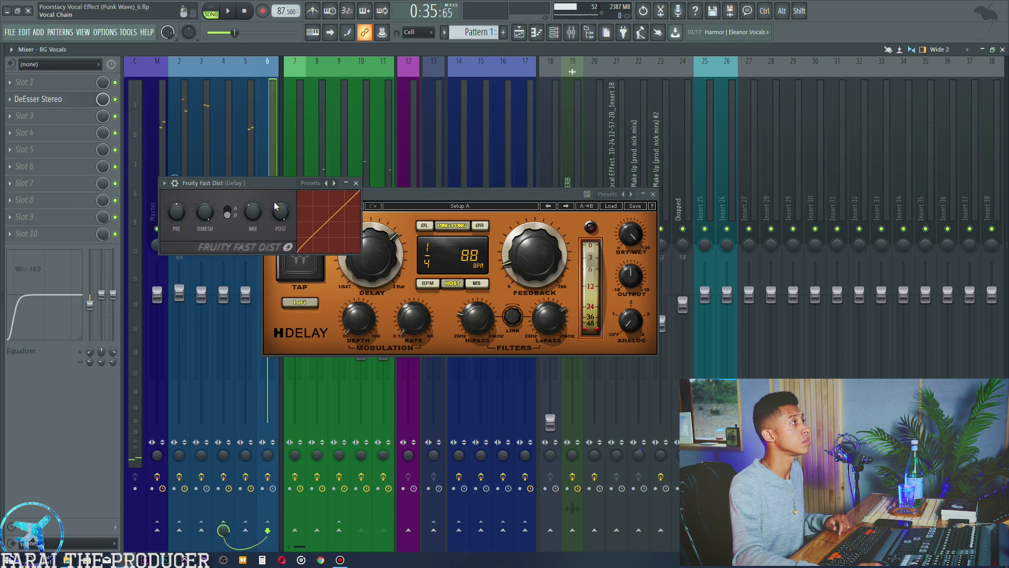
{"action": "left_click_drag", "start_coordinate": [245, 185], "coordinate": [450, 366]}
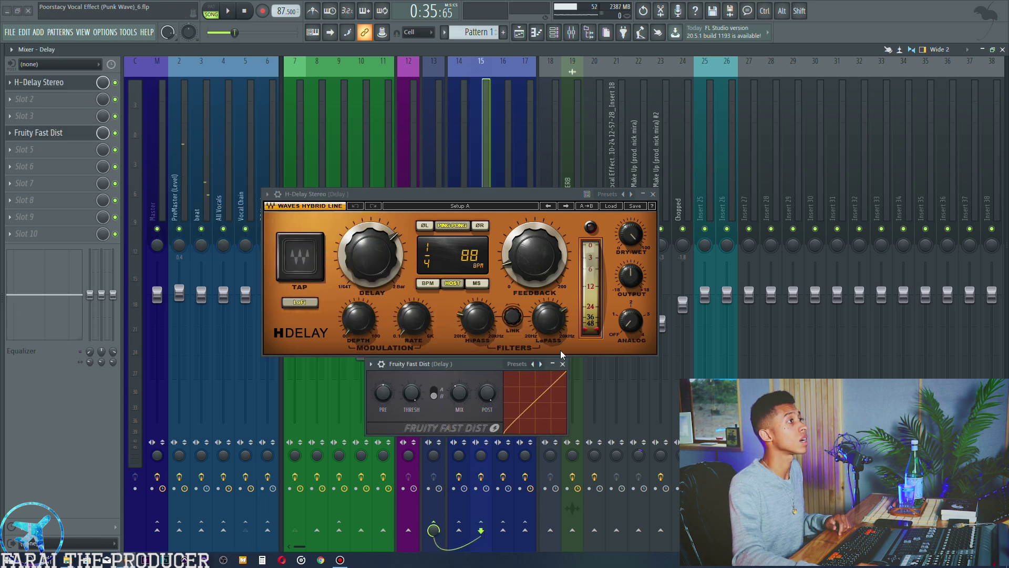
{"action": "left_click", "coordinate": [563, 364]}
{"action": "left_click", "coordinate": [653, 195]}
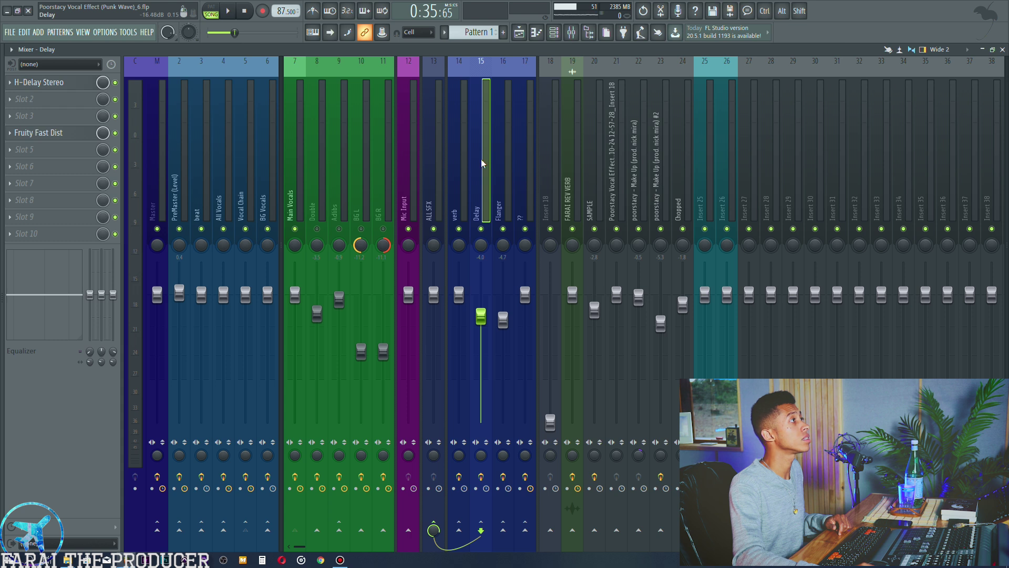
Step: Select the Flanger track in the mixer, and move the playlist's playback position slightly earlier, just before the main vocal enters
{"action": "left_click", "coordinate": [244, 173]}
{"action": "left_click", "coordinate": [503, 173]}
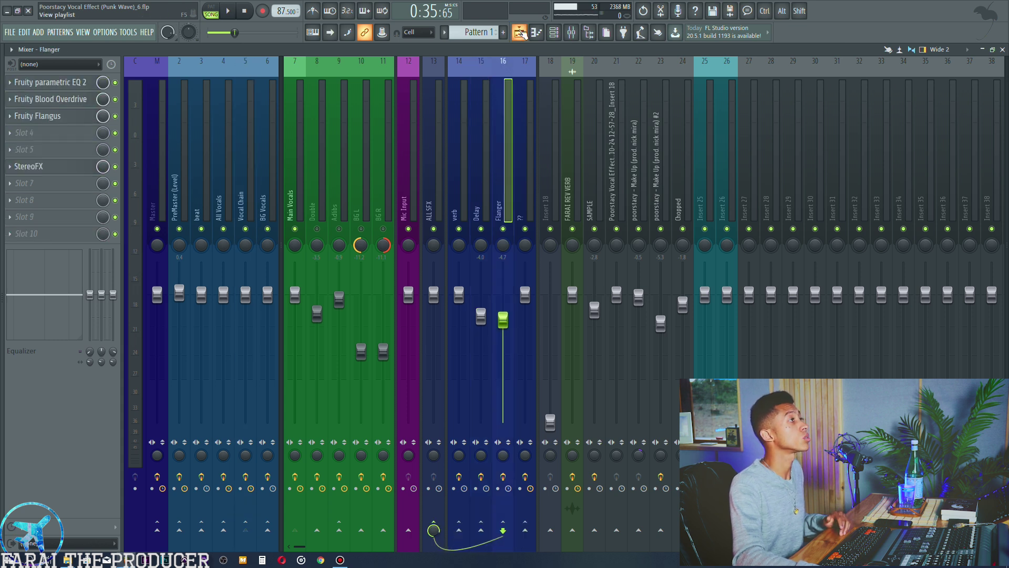
{"action": "left_click", "coordinate": [519, 32]}
{"action": "scroll", "coordinate": [364, 90], "scroll_direction": "up", "scroll_amount": 6}
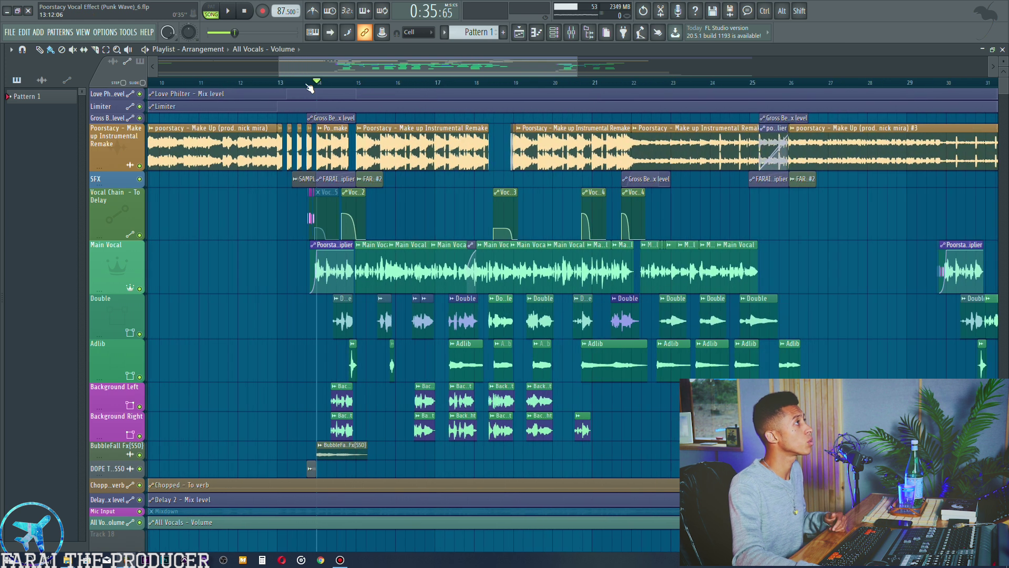
{"action": "left_click", "coordinate": [320, 86]}
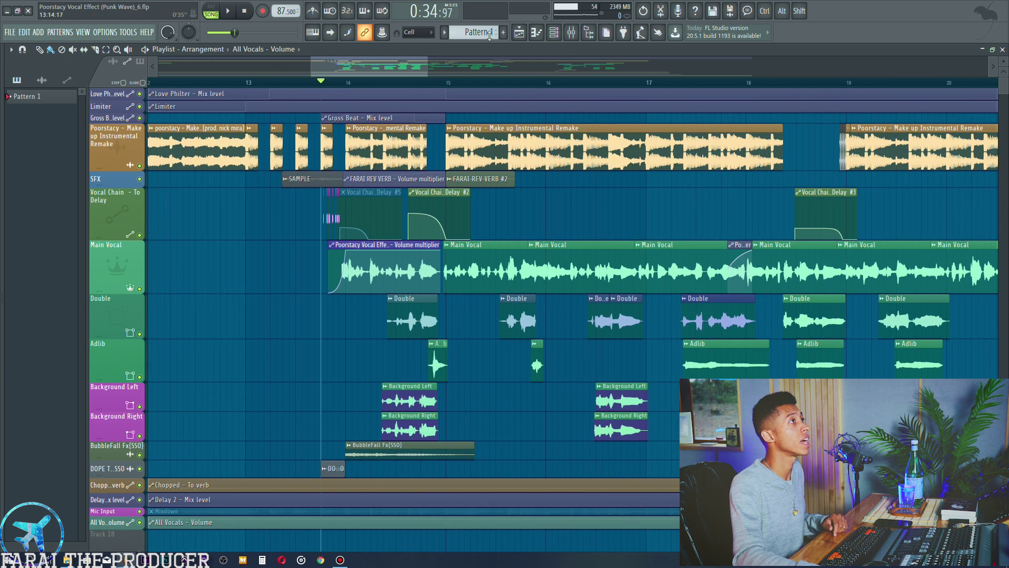
Step: Examine the Flanger mixer track's Fruity parametric EQ 2, Fruity Blood Overdrive and Fruity Flangus settings
{"action": "left_click", "coordinate": [574, 33]}
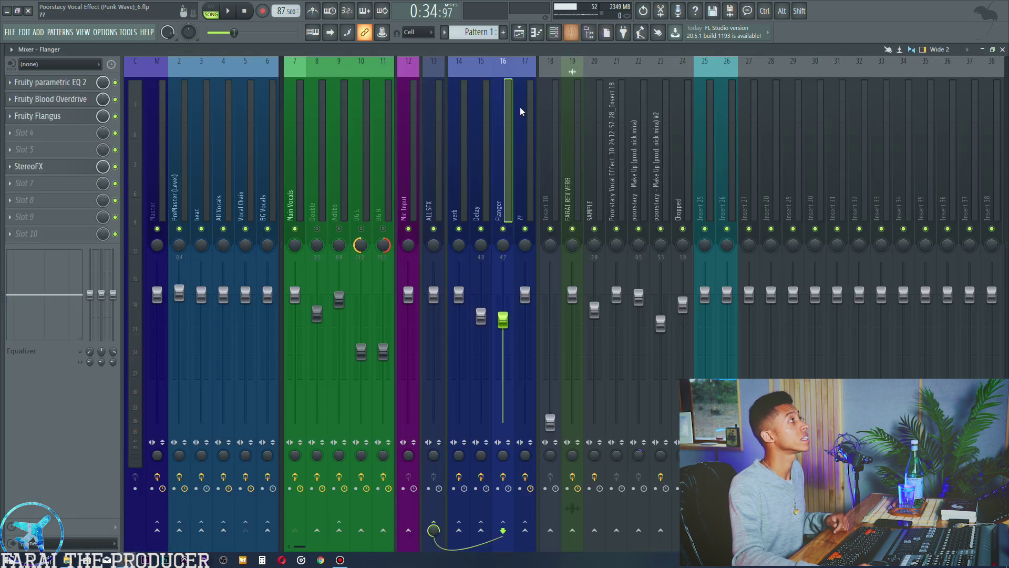
{"action": "left_click", "coordinate": [66, 83]}
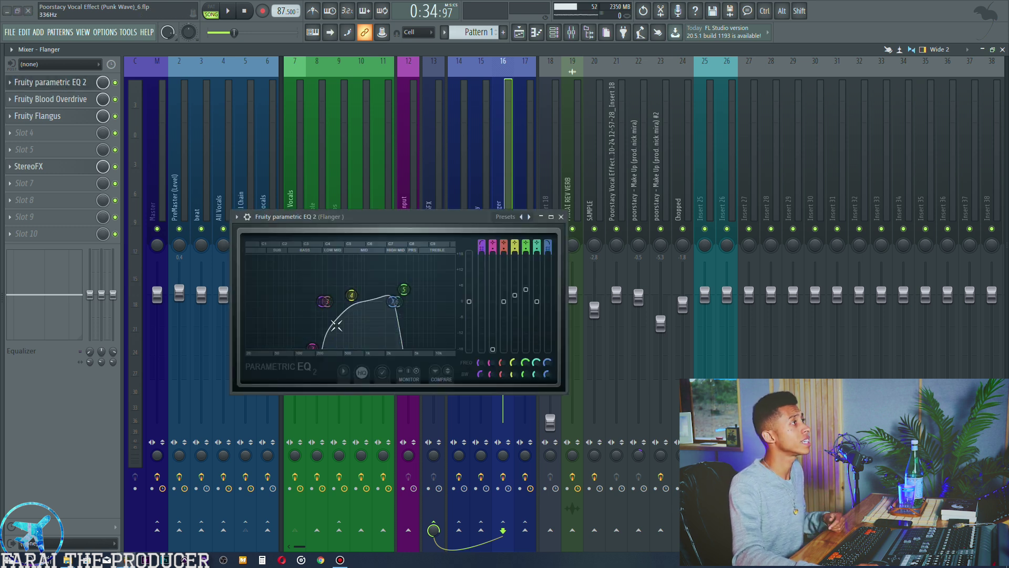
{"action": "left_click", "coordinate": [64, 100]}
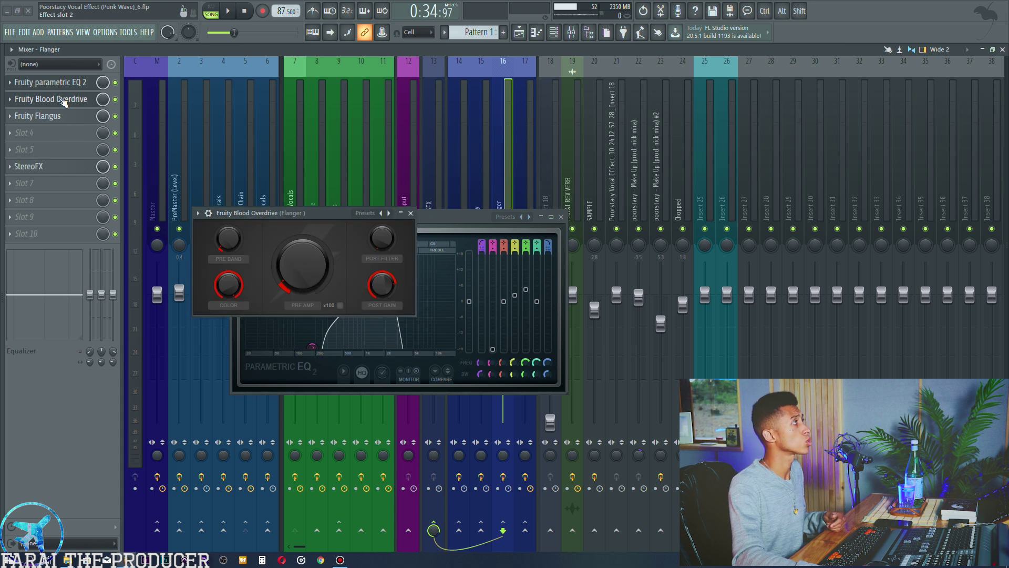
{"action": "left_click", "coordinate": [63, 100]}
{"action": "left_click", "coordinate": [62, 120]}
{"action": "left_click_drag", "start_coordinate": [848, 291], "coordinate": [625, 283]}
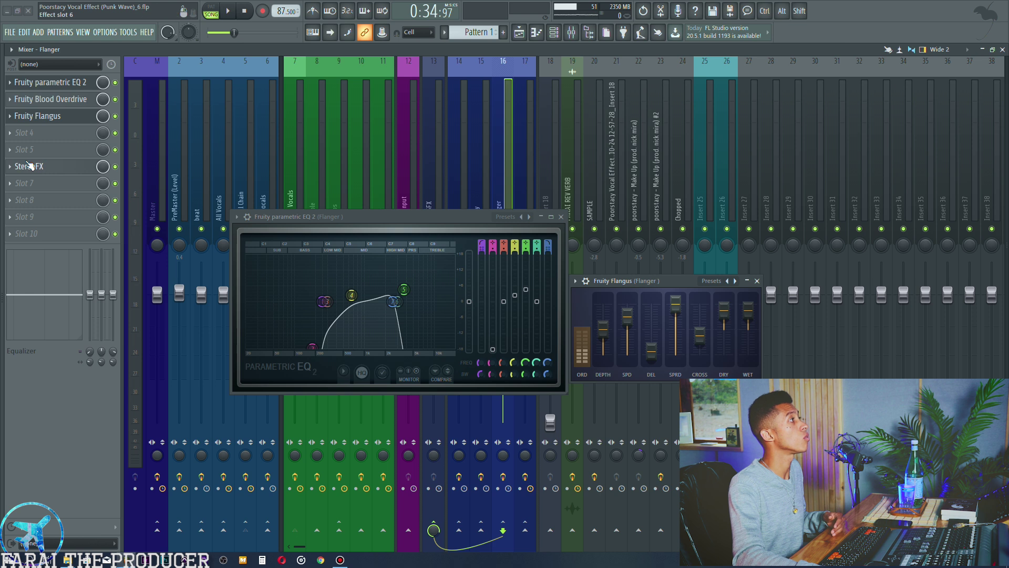
Step: Examine the Flanger track's StereoFX settings, and close all of the track's open plugin windows
{"action": "left_click", "coordinate": [40, 167]}
{"action": "left_click_drag", "start_coordinate": [317, 286], "coordinate": [719, 391]}
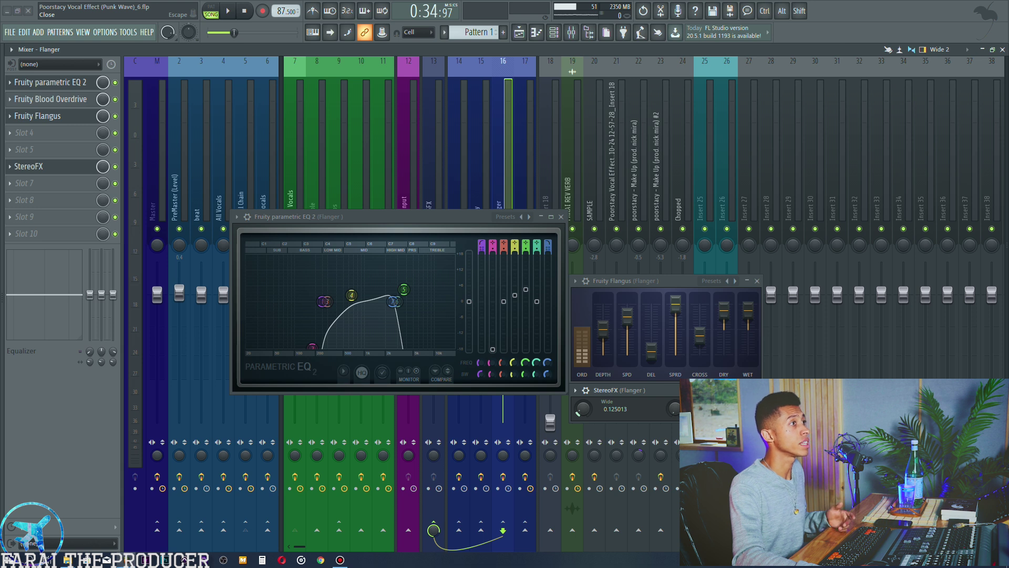
{"action": "left_click", "coordinate": [757, 390]}
{"action": "left_click", "coordinate": [757, 281]}
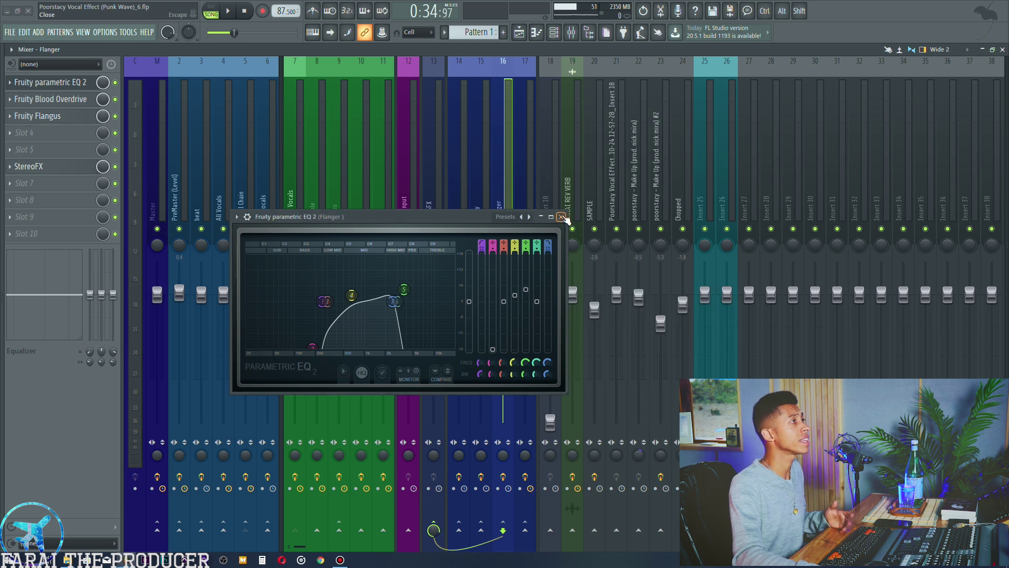
{"action": "left_click", "coordinate": [561, 216]}
Step: Play the song and audition the Flanger track by toggling its mute and temporarily raising its fader, undoing the level change
{"action": "left_click", "coordinate": [244, 185]}
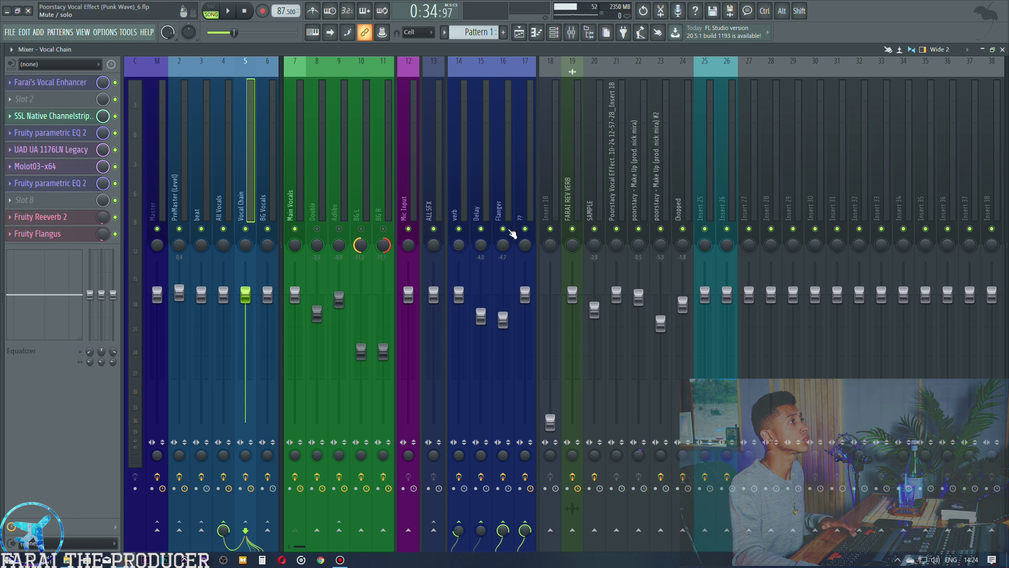
{"action": "key", "text": "space"}
{"action": "left_click", "coordinate": [504, 229]}
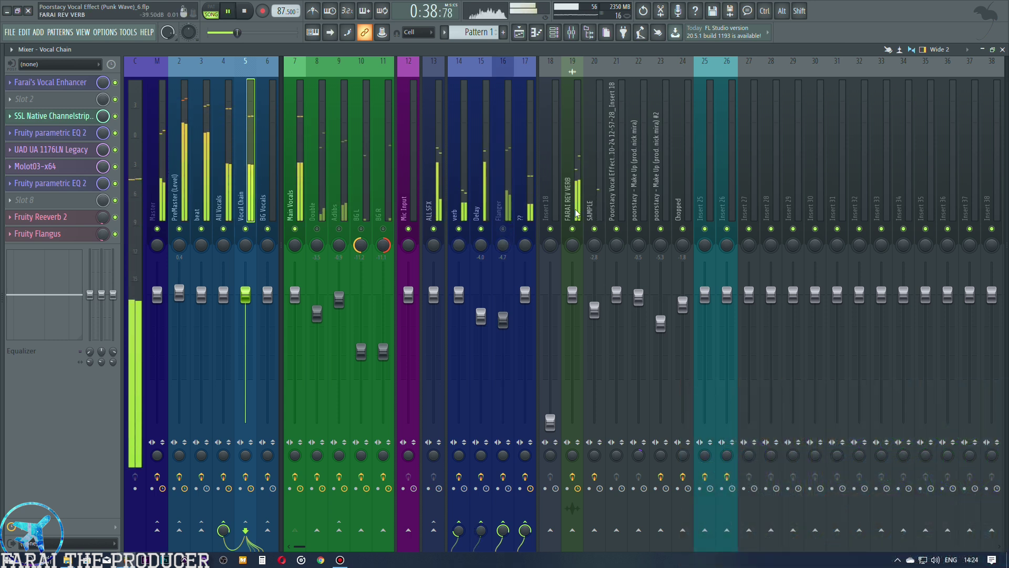
{"action": "left_click", "coordinate": [503, 229]}
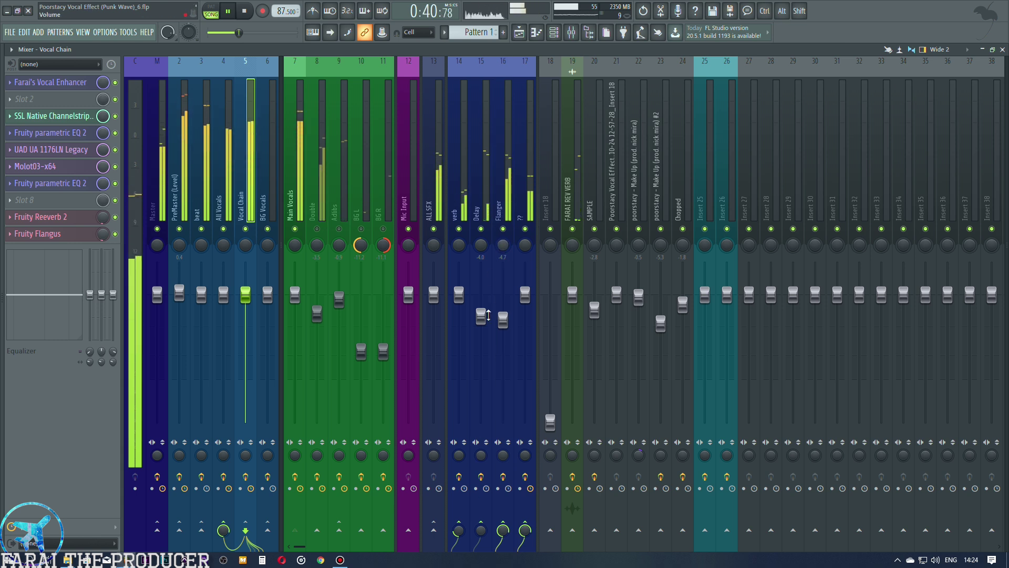
{"action": "left_click_drag", "start_coordinate": [503, 320], "coordinate": [503, 274]}
{"action": "key", "text": "ctrl+z"}
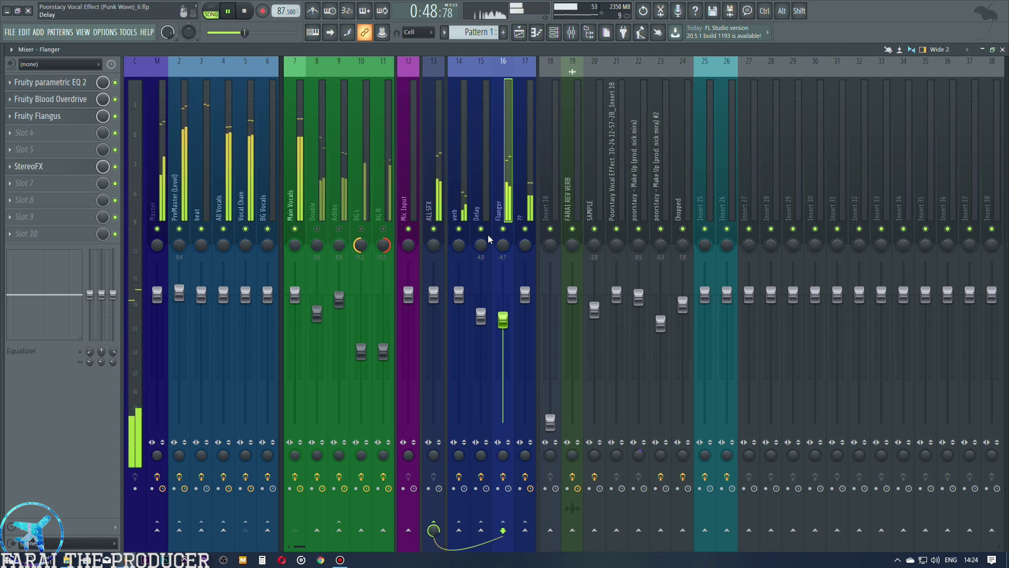
Step: Compare the vocals with the ALL SFX track muted and unmuted, and stop playback
{"action": "left_click", "coordinate": [435, 229]}
{"action": "left_click", "coordinate": [434, 229]}
{"action": "key", "text": "space"}
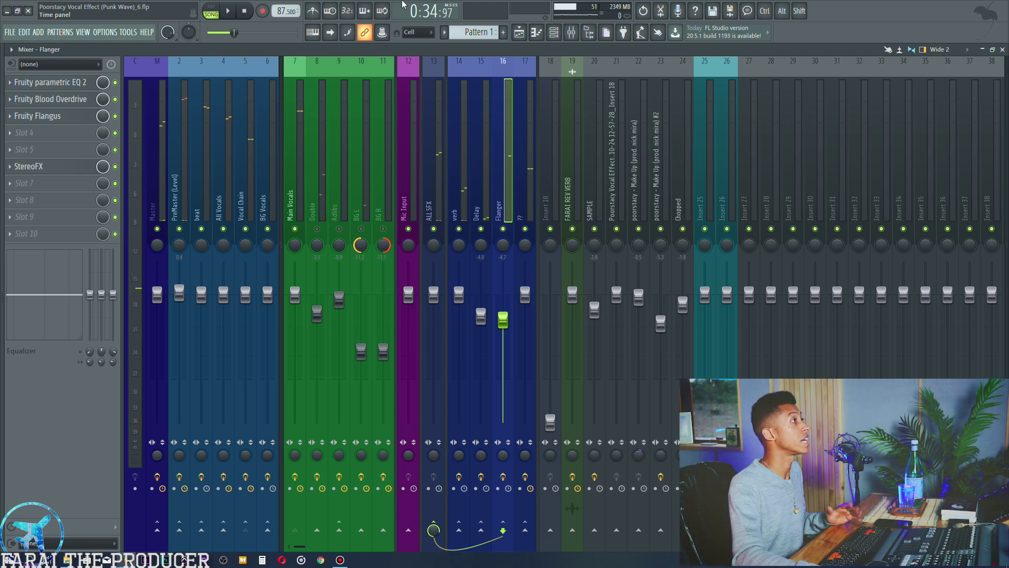
Step: Unmute the Double, Adlibs, BG L and BG R tracks and play the song with all vocals
{"action": "left_click", "coordinate": [361, 229]}
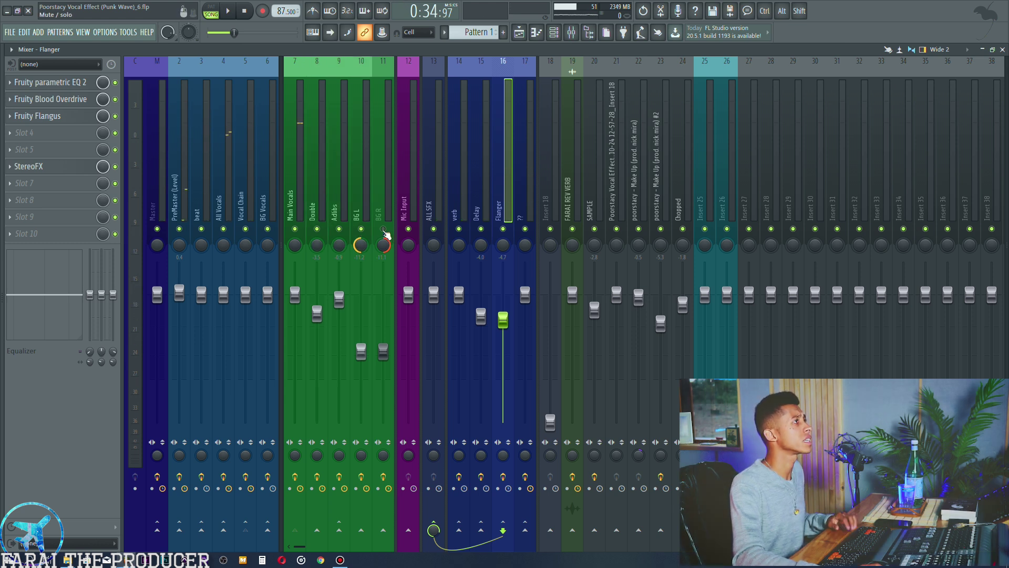
{"action": "left_click", "coordinate": [383, 229]}
{"action": "key", "text": "space"}
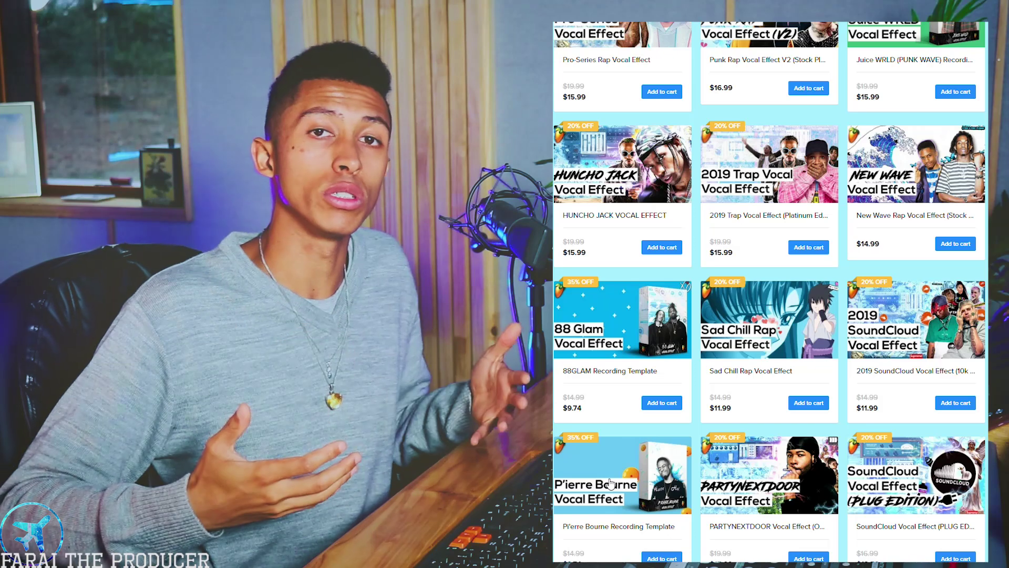
Step: Switch to the web store, open the Pi'erre Bourne Recording Template product page and view its preview images
{"action": "left_click", "coordinate": [611, 483]}
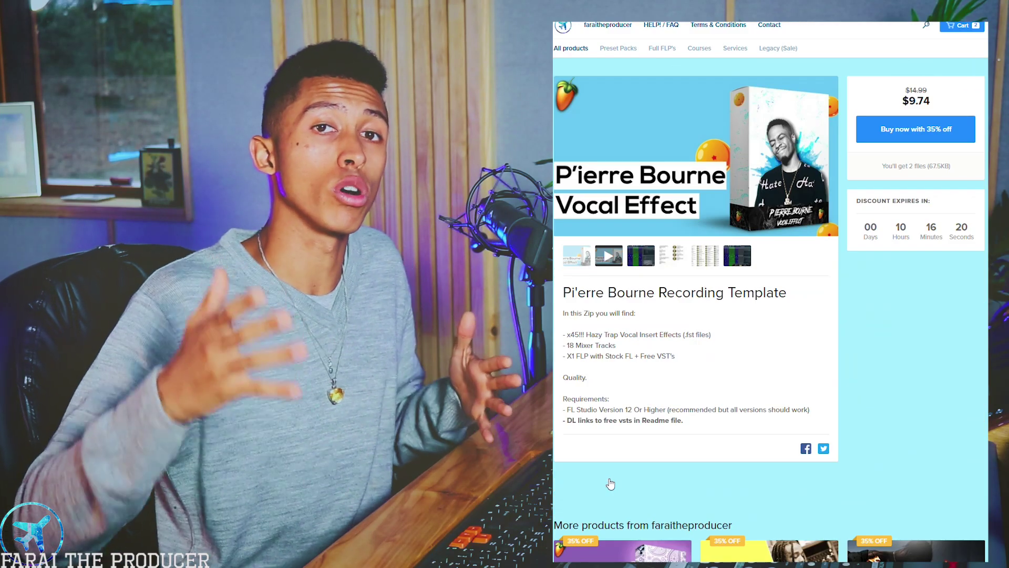
{"action": "left_click", "coordinate": [677, 257]}
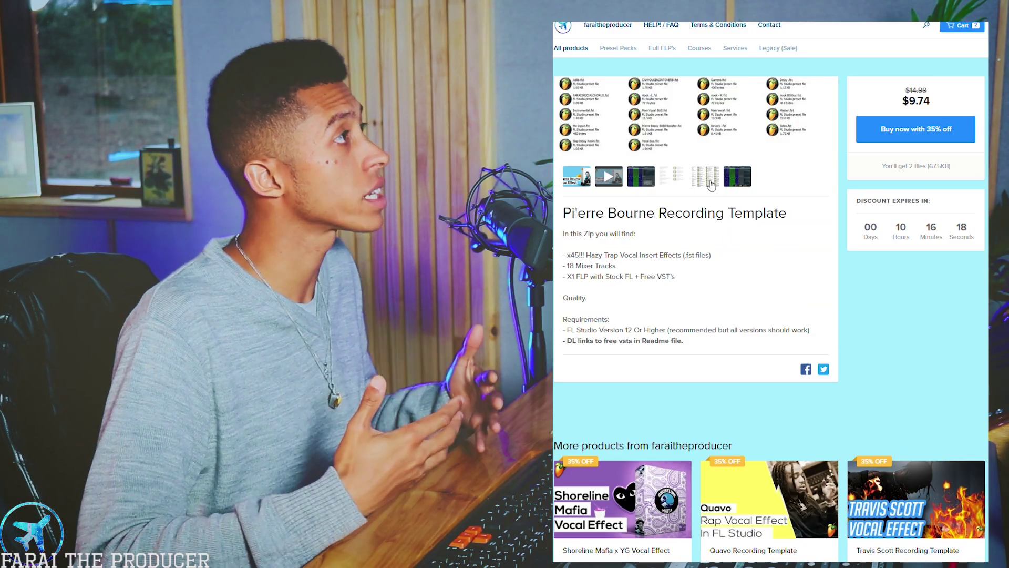
{"action": "left_click", "coordinate": [730, 270]}
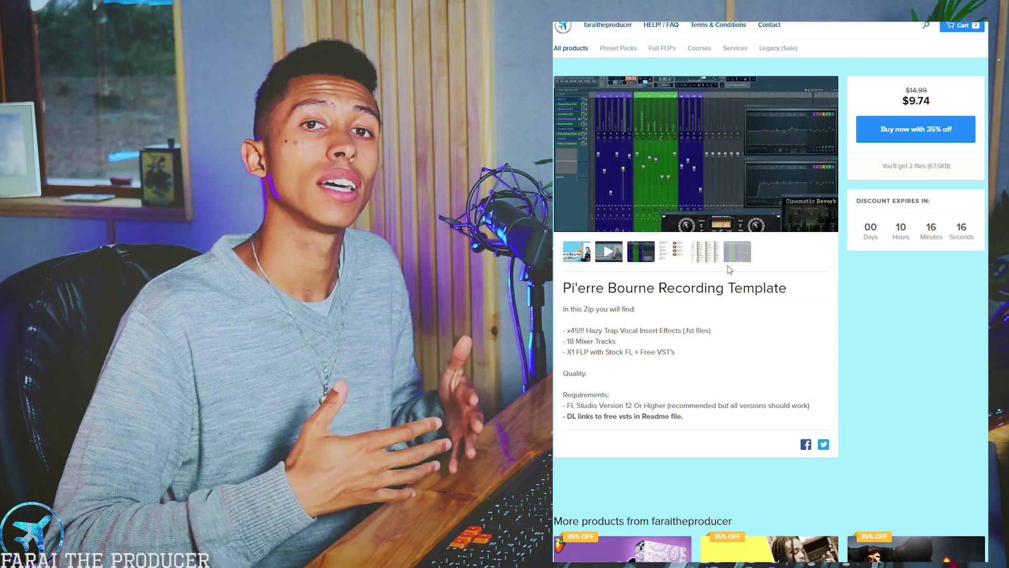